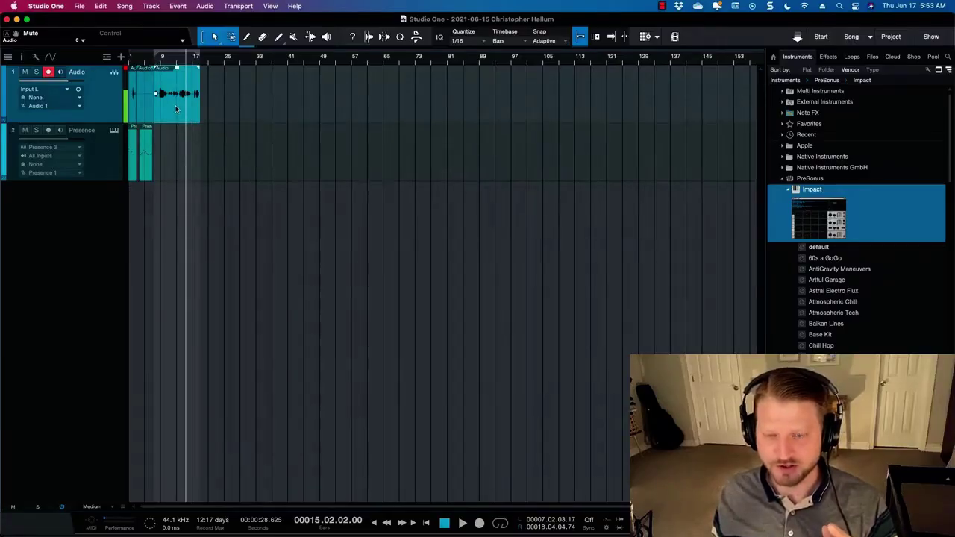
# Play the recorded vocal from around bar 13, then stop playback
pyautogui.scroll(5, 187, 106)
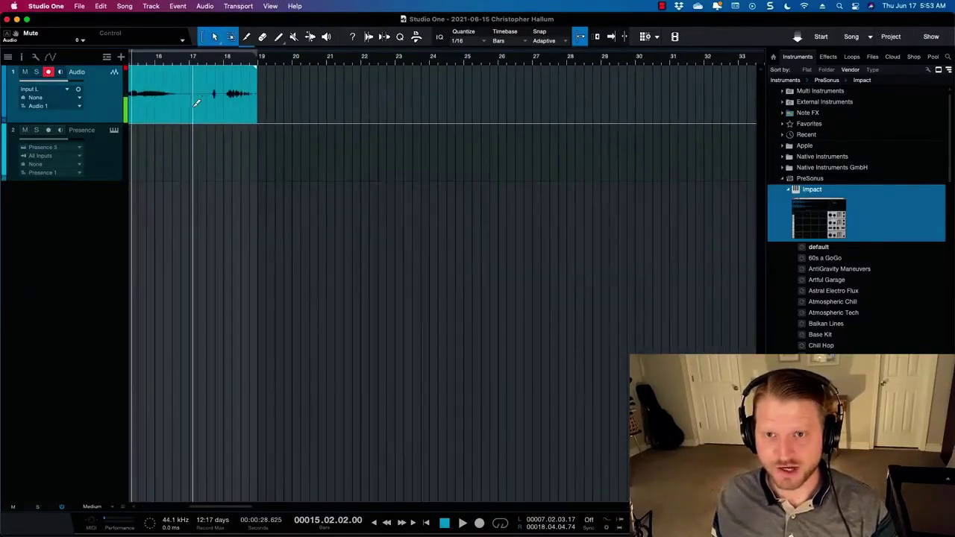
pyautogui.hscroll(-10, 195, 103)
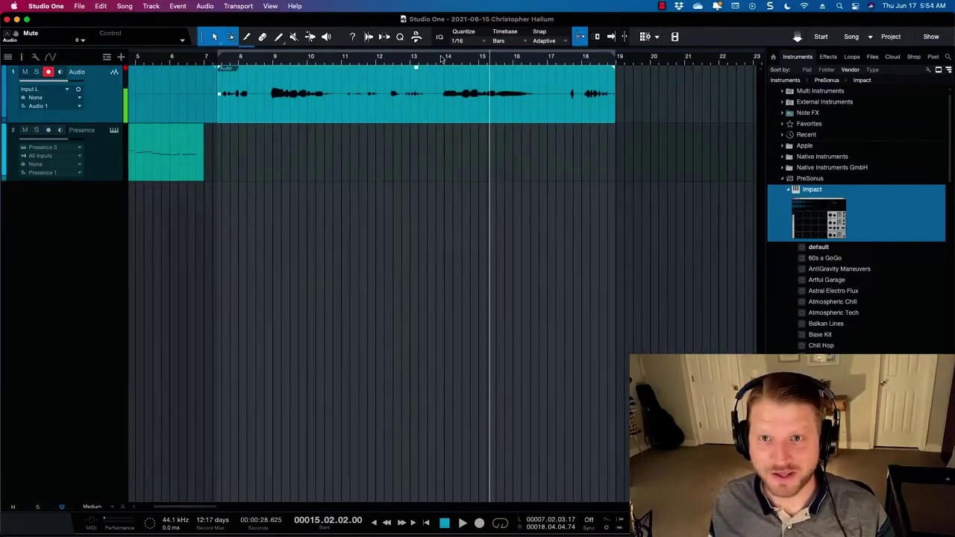
pyautogui.click(438, 63)
pyautogui.press('space')
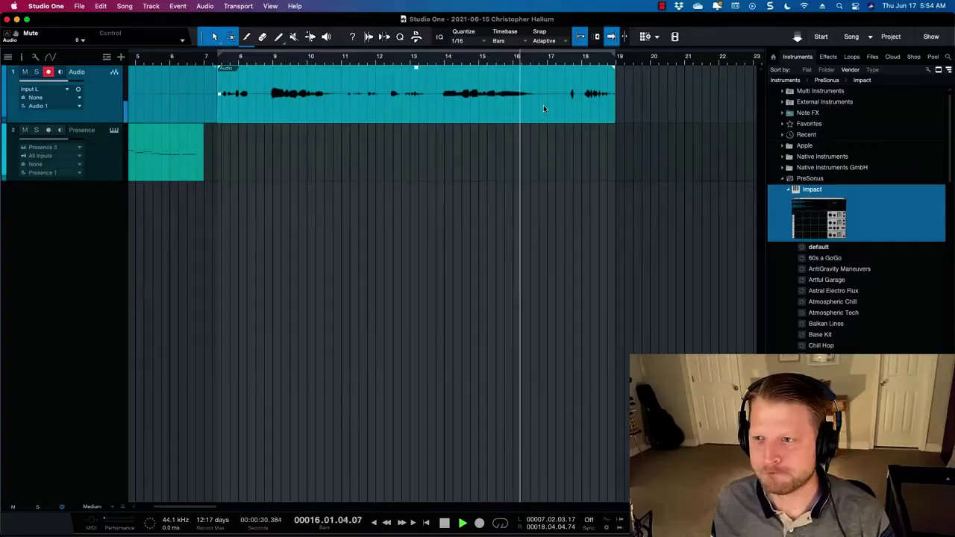
pyautogui.press('space')
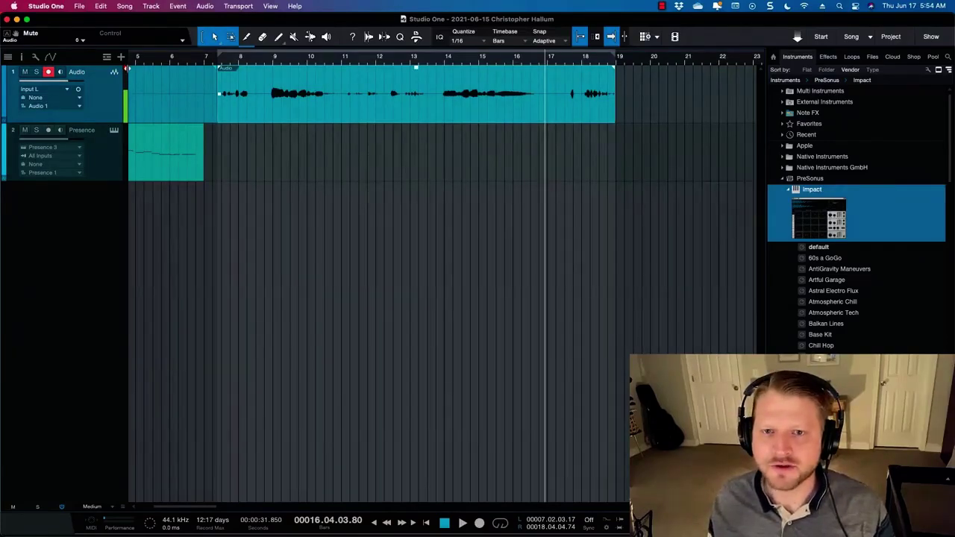
pyautogui.click(120, 57)
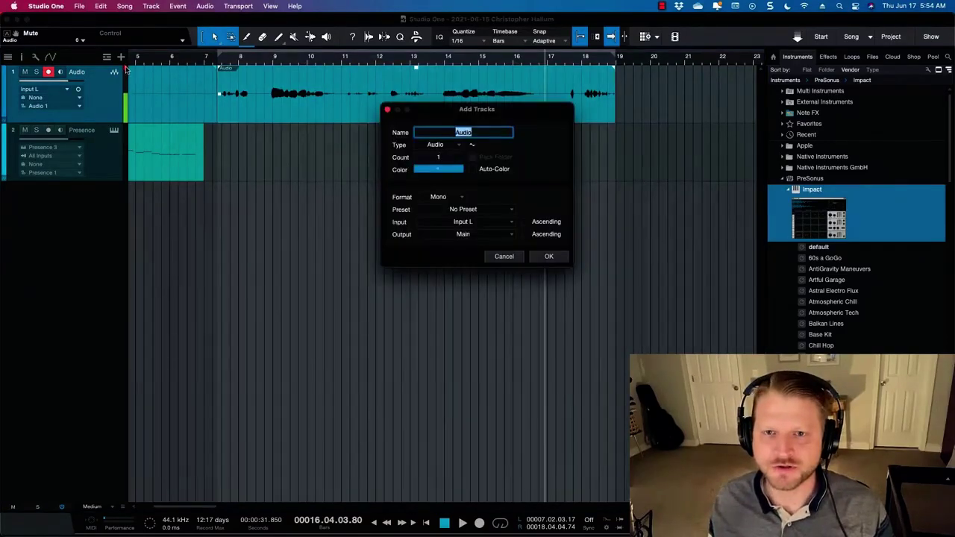
pyautogui.click(387, 109)
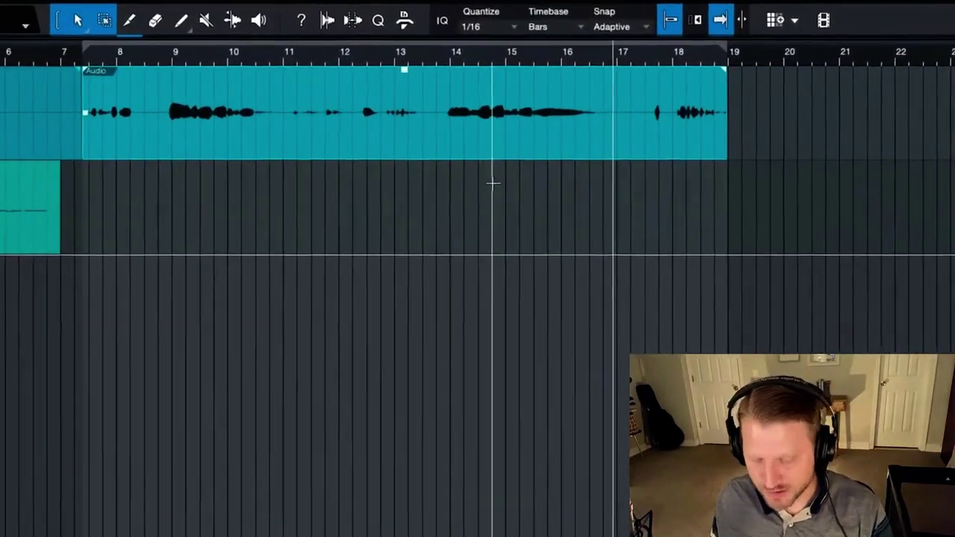
# Turn off Autoscroll so the view stops following playback
pyautogui.scroll(6, 522, 156)
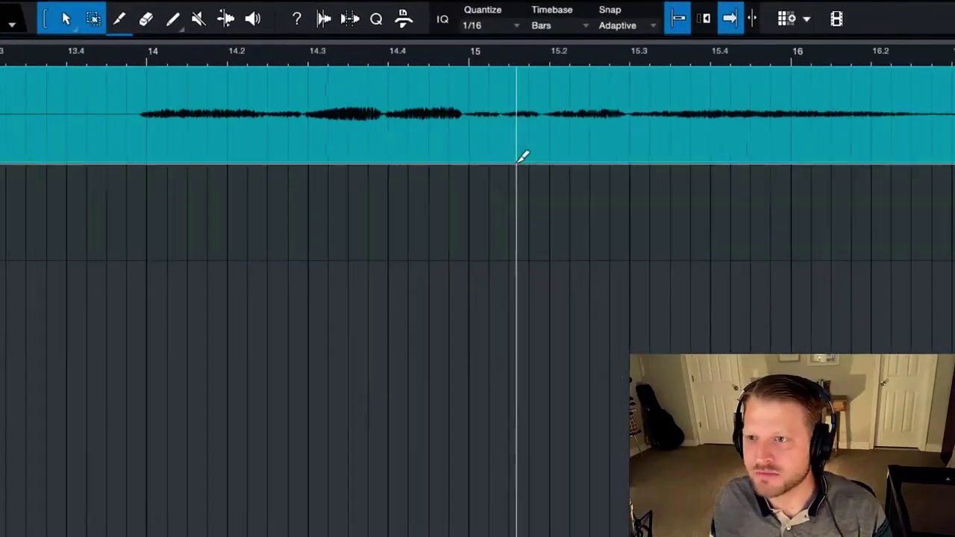
pyautogui.scroll(-2, 522, 156)
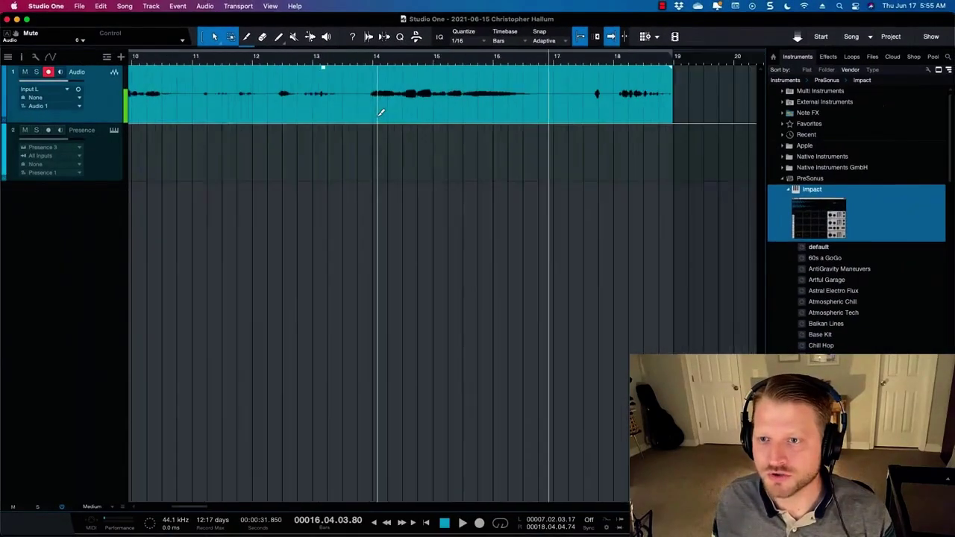
pyautogui.scroll(-5, 380, 111)
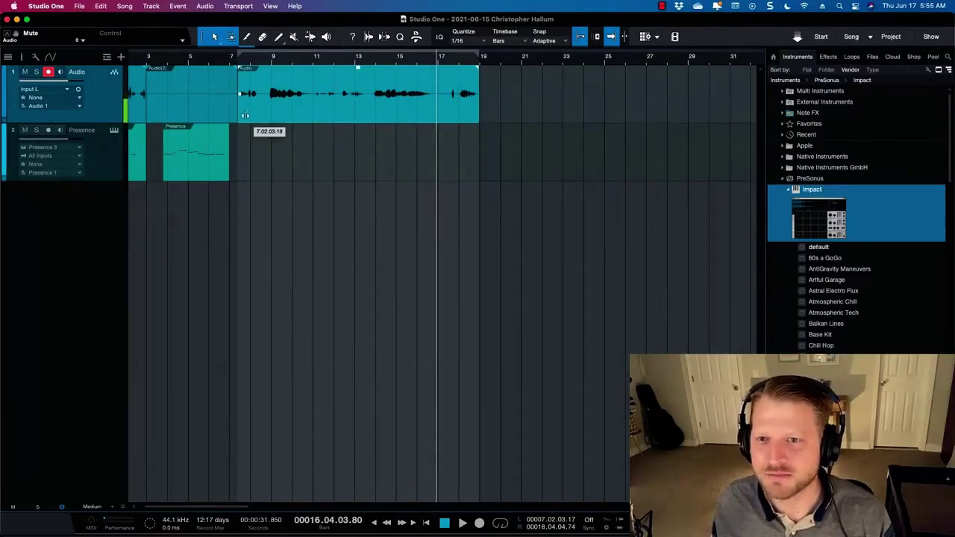
pyautogui.scroll(4, 298, 107)
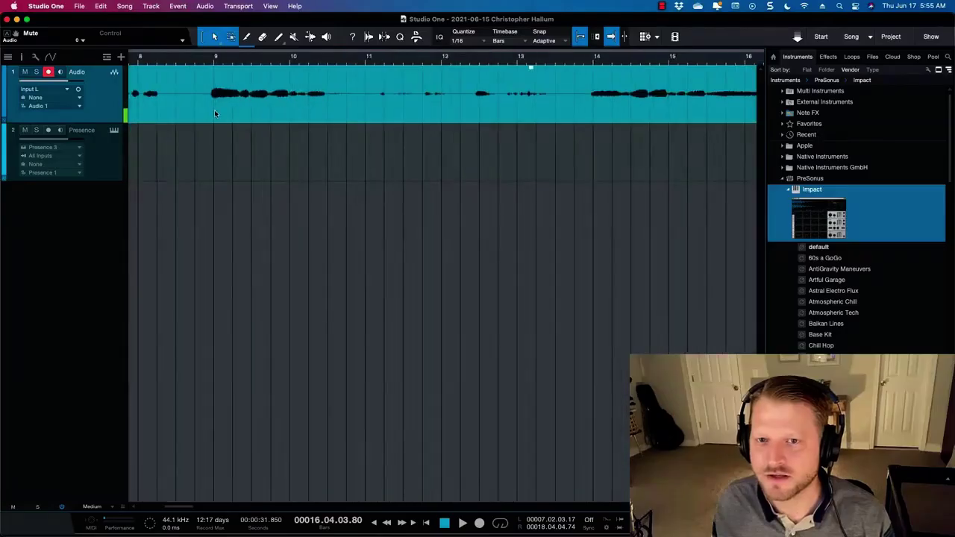
pyautogui.hscroll(-5, 217, 116)
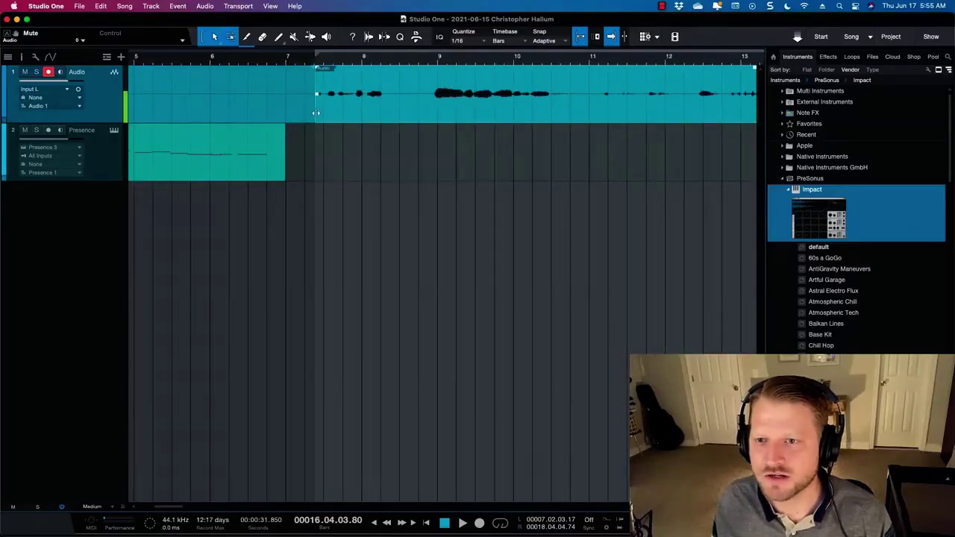
pyautogui.press('f')
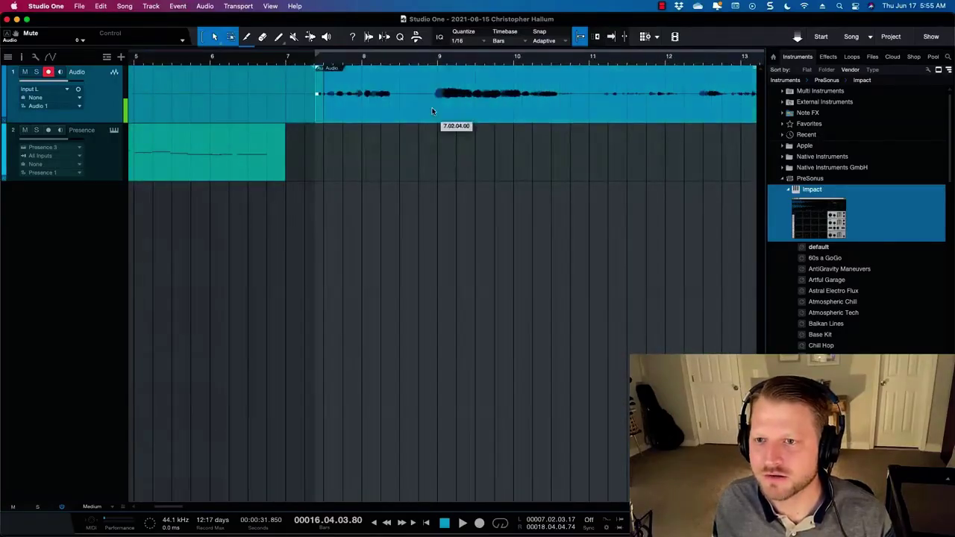
# Trim the vocal event's start and end inward to isolate the phrase at bars 11–14
pyautogui.moveTo(331, 117); pyautogui.dragTo(632, 117)
pyautogui.hscroll(5, 632, 119)
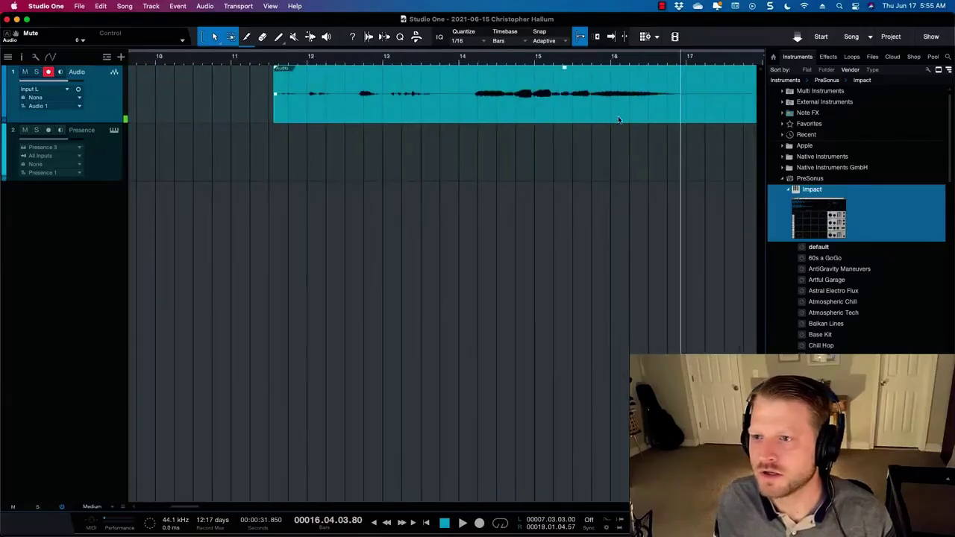
pyautogui.moveTo(276, 113); pyautogui.dragTo(242, 99)
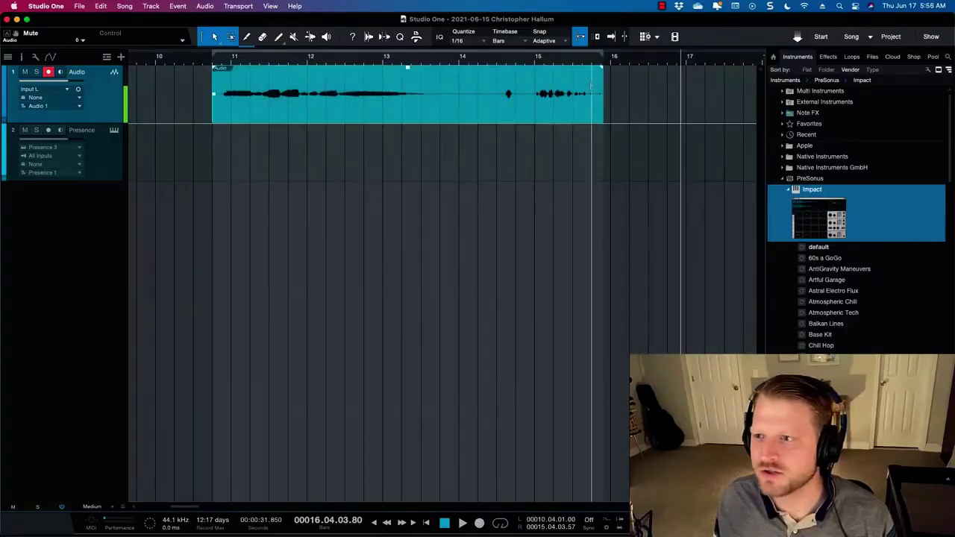
pyautogui.moveTo(602, 109); pyautogui.dragTo(437, 110)
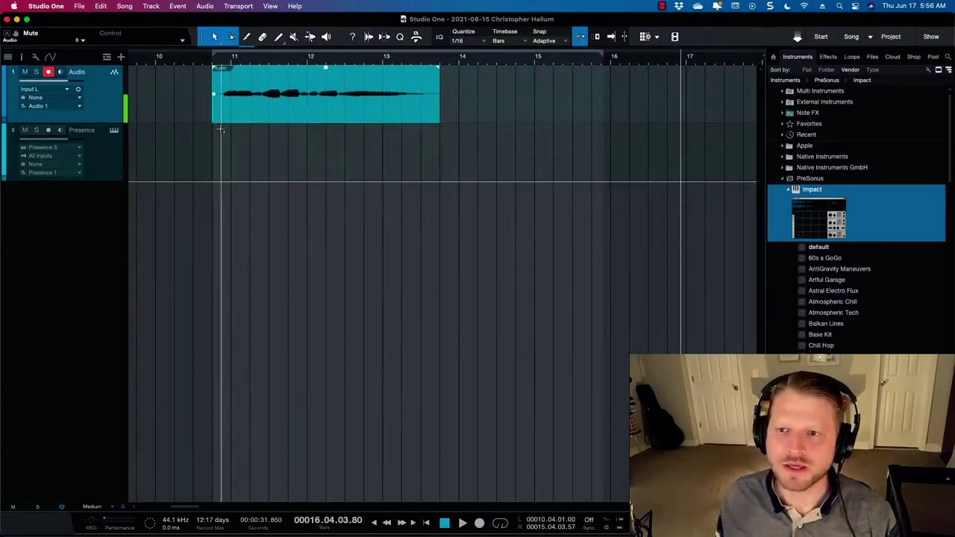
pyautogui.hscroll(-5, 288, 154)
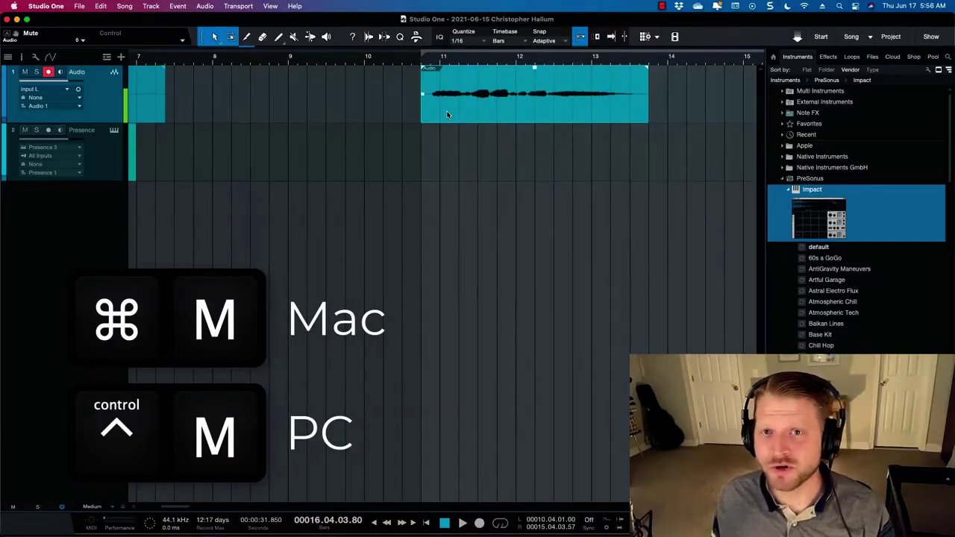
# Open the trimmed vocal event with Edit with Melodyne to show its detected notes
pyautogui.rightClick(448, 113)
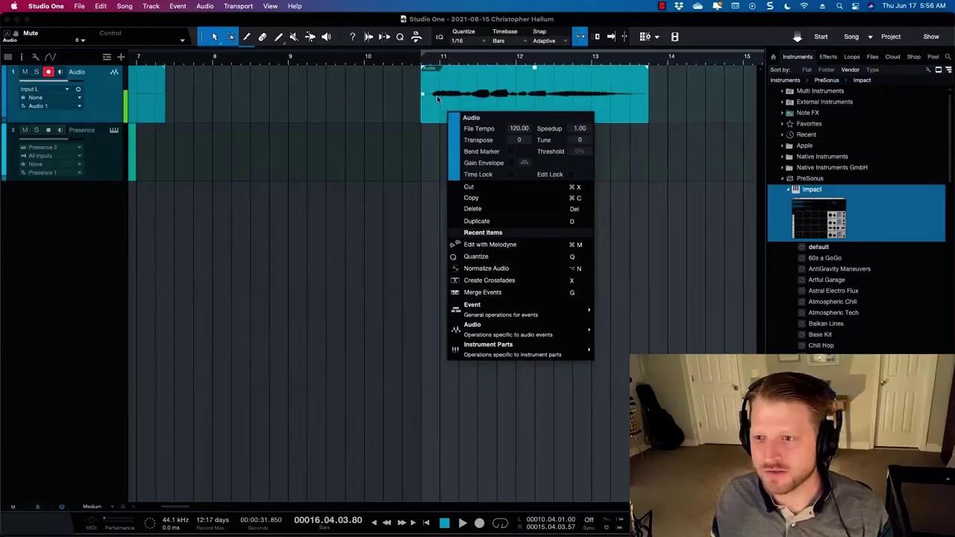
pyautogui.click(484, 245)
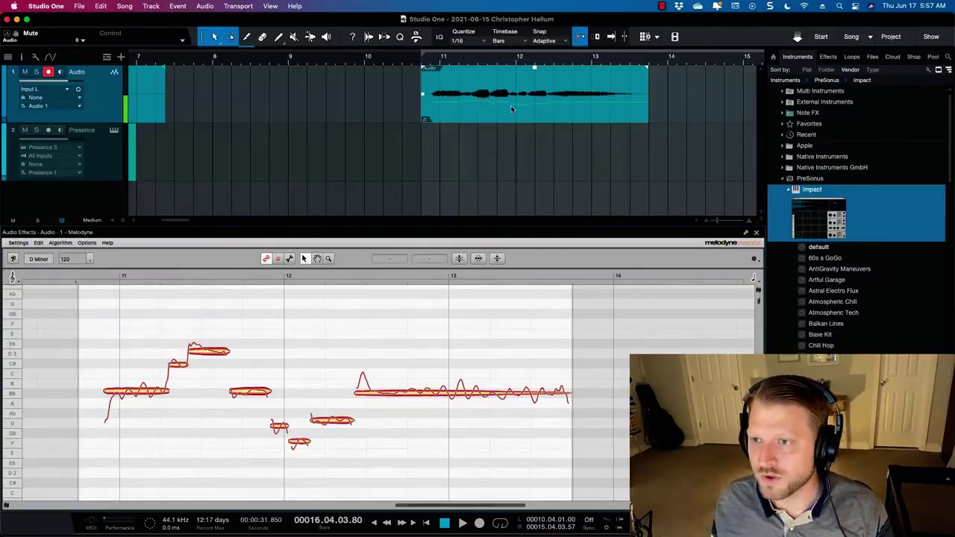
# Enlarge the vocal track and lower the editor divider so the Presence track shows
pyautogui.scroll(4, 511, 110)
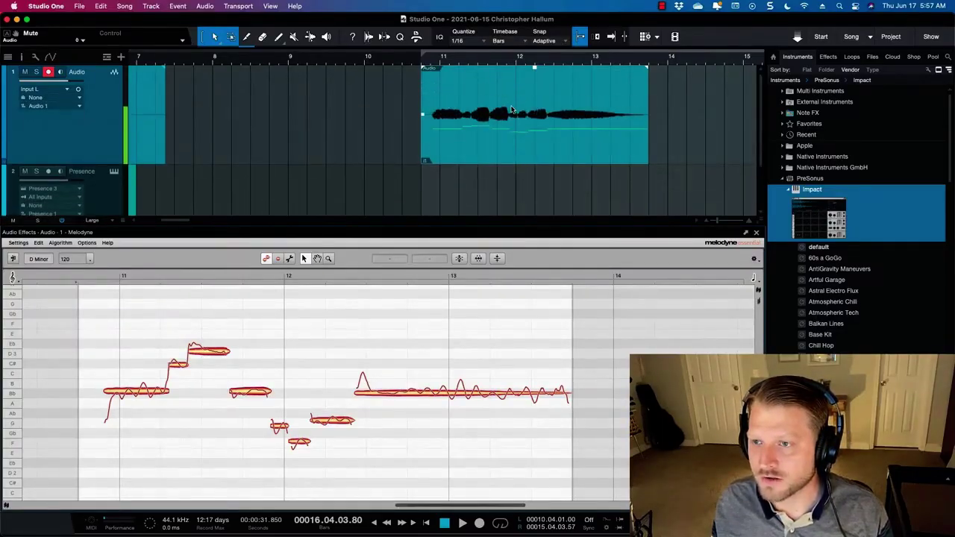
pyautogui.scroll(1, 511, 109)
pyautogui.hscroll(2, 576, 179)
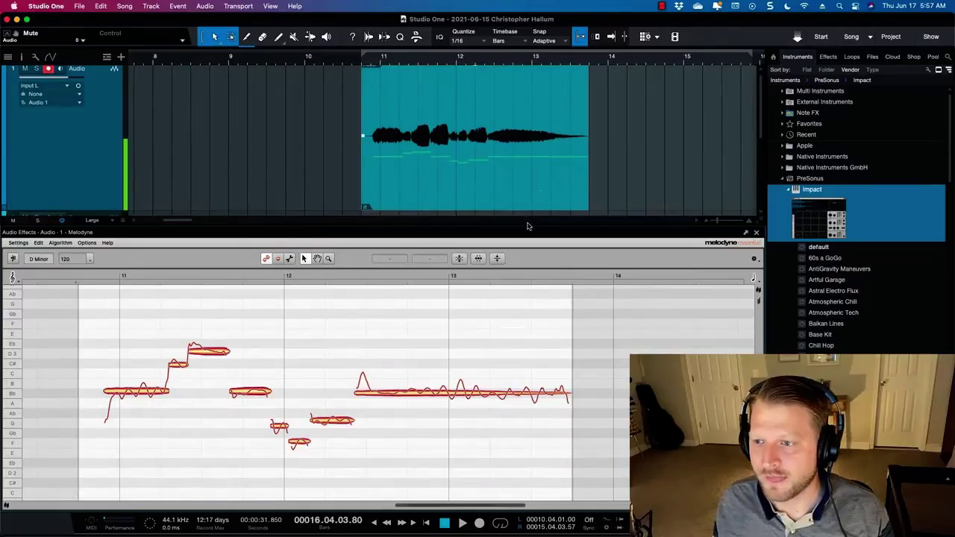
pyautogui.moveTo(526, 226); pyautogui.dragTo(531, 282)
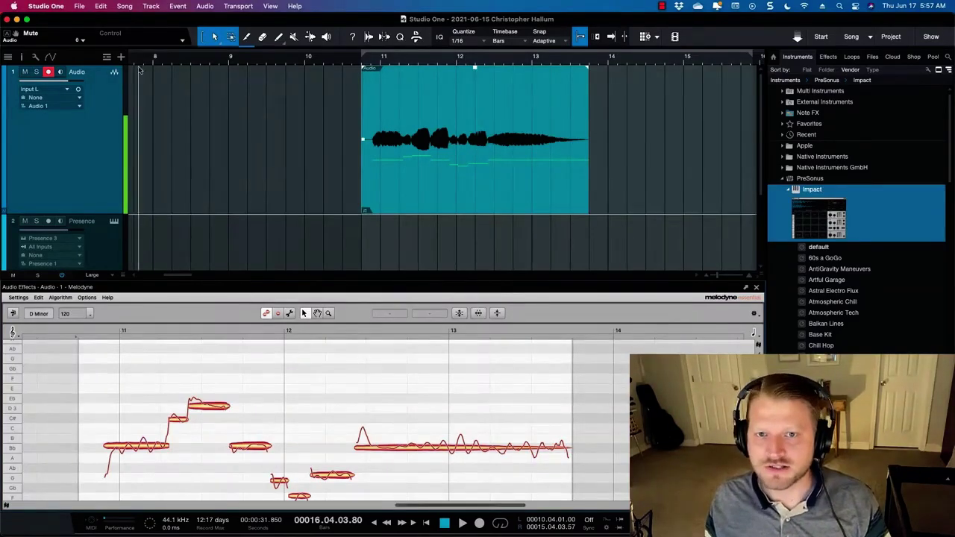
# Add an Instrument-type track with its output set to None
pyautogui.click(120, 57)
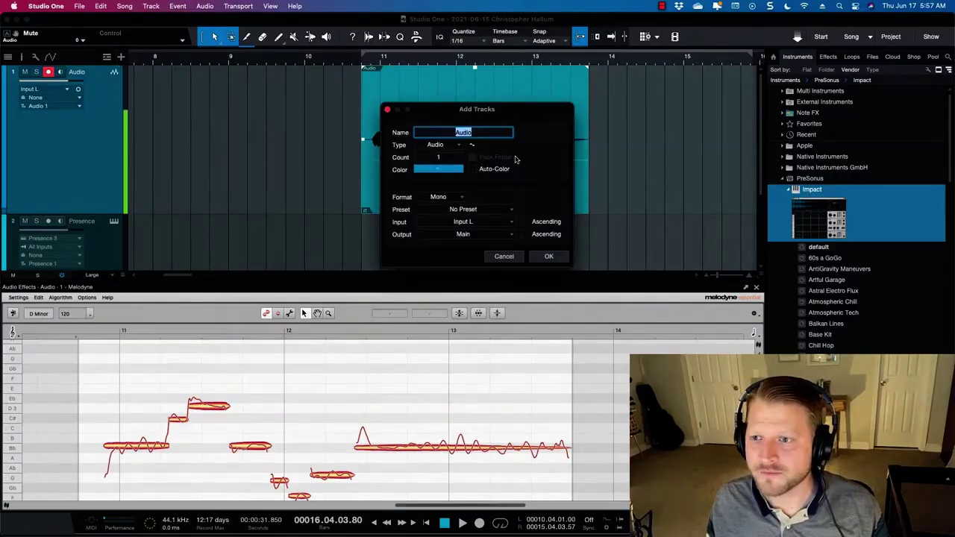
pyautogui.click(459, 147)
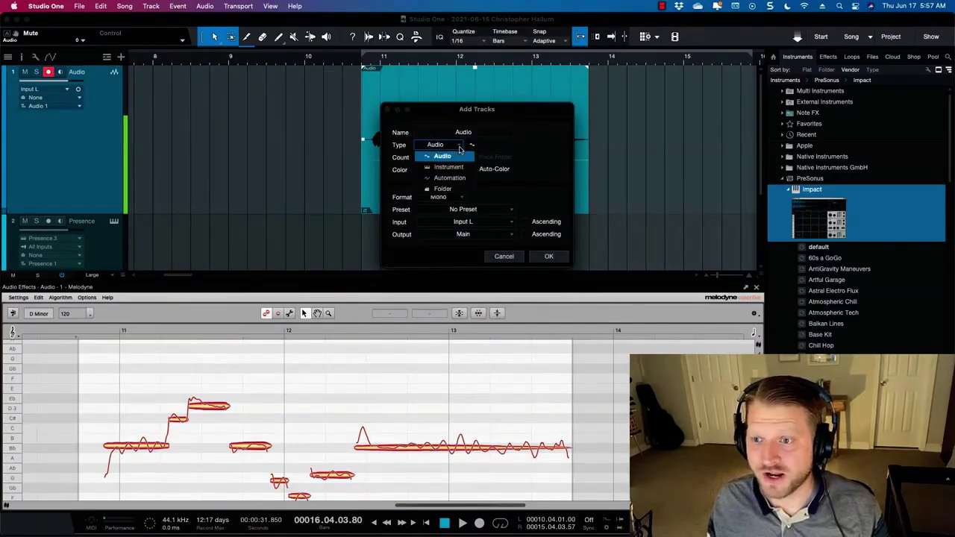
pyautogui.click(451, 167)
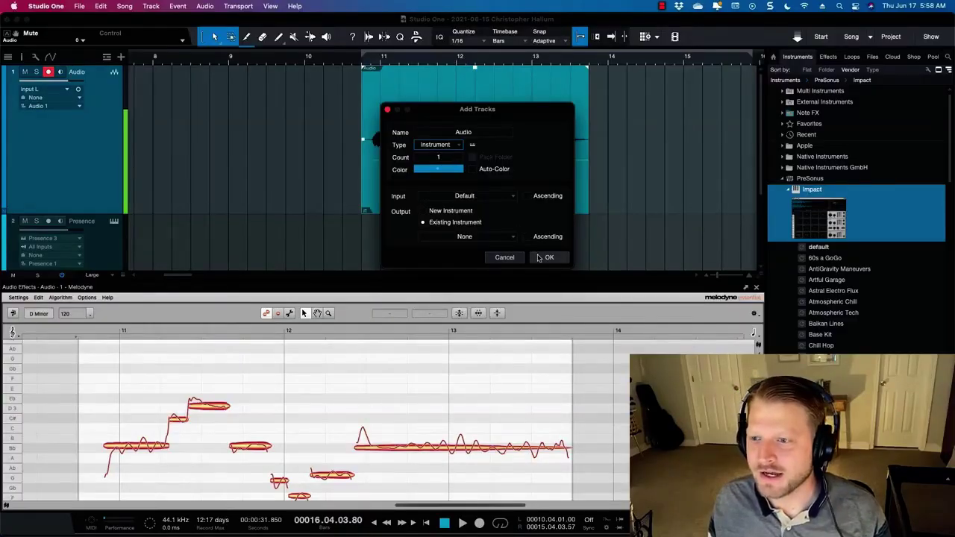
pyautogui.click(506, 241)
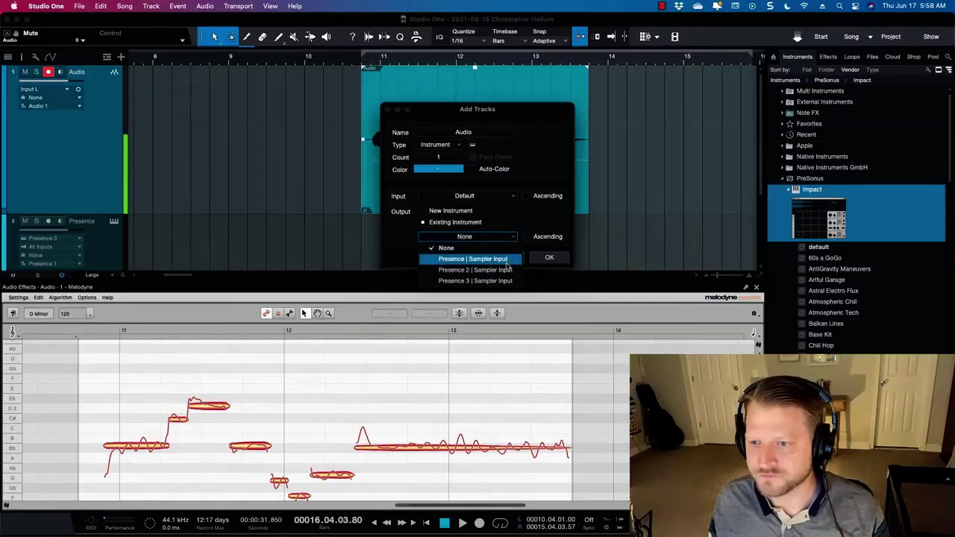
pyautogui.click(507, 269)
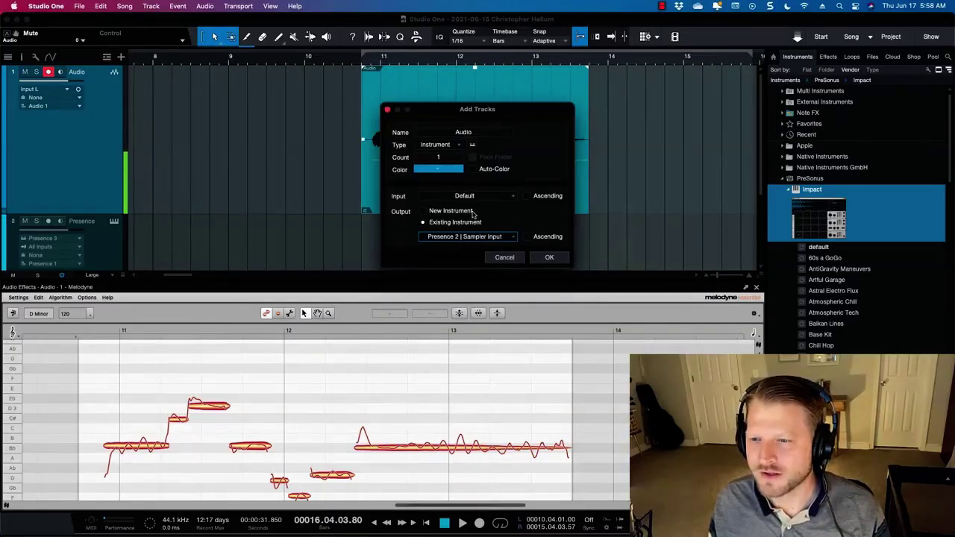
pyautogui.click(503, 237)
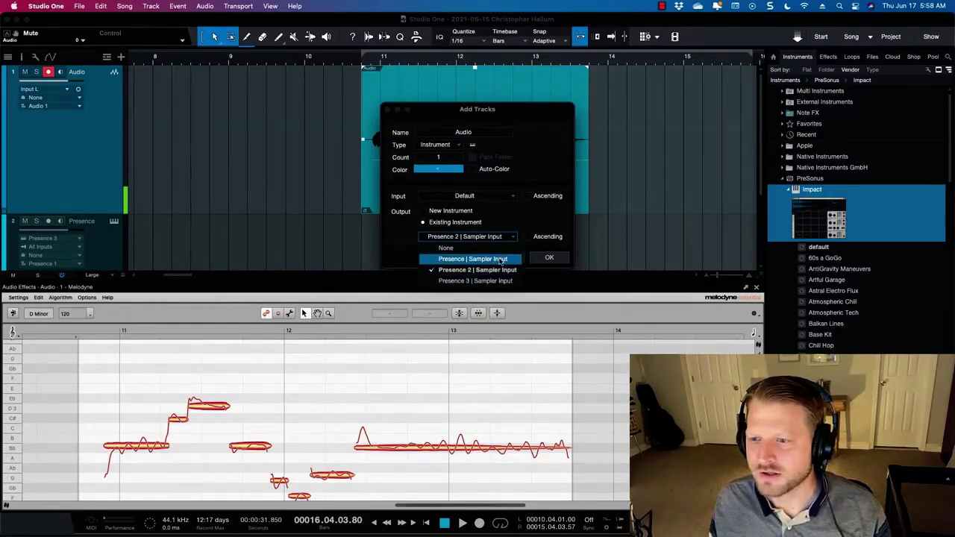
pyautogui.click(505, 269)
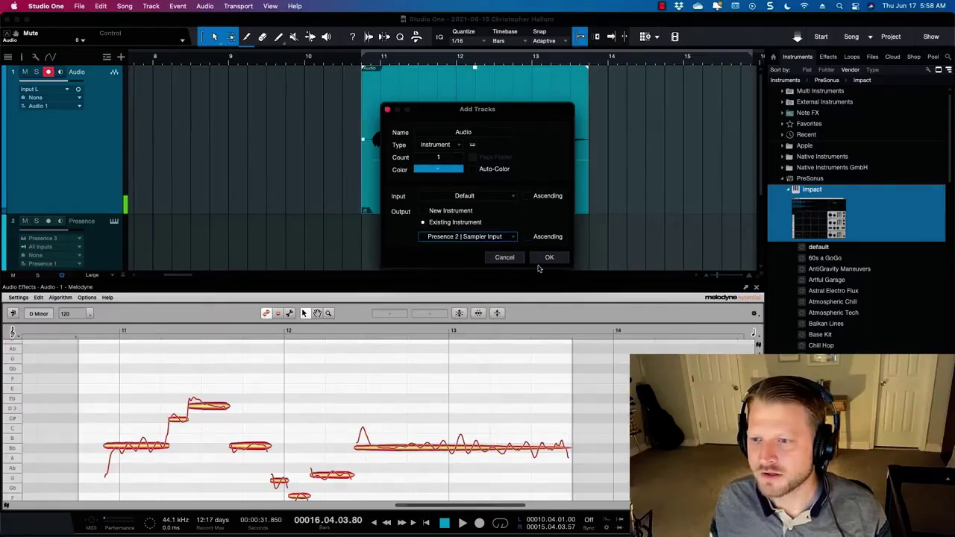
pyautogui.click(501, 237)
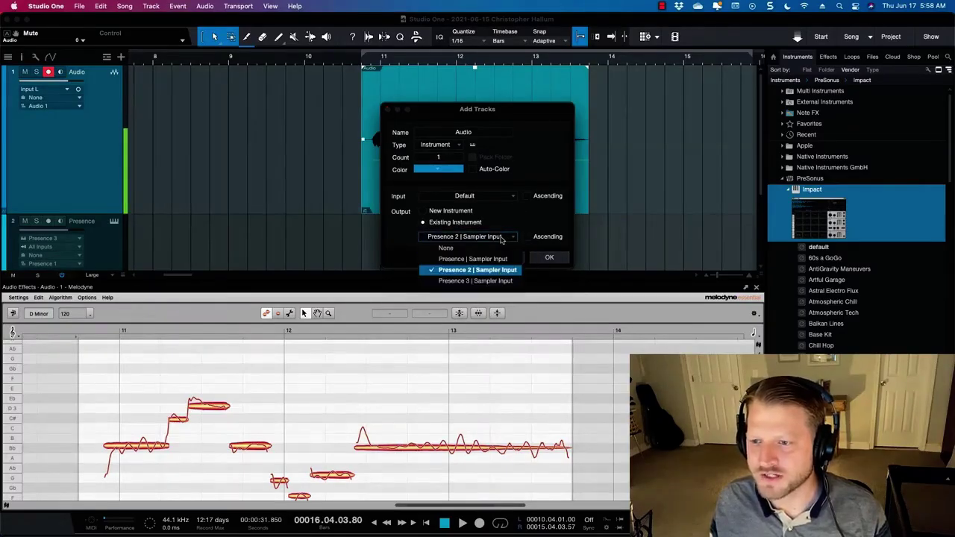
pyautogui.click(493, 248)
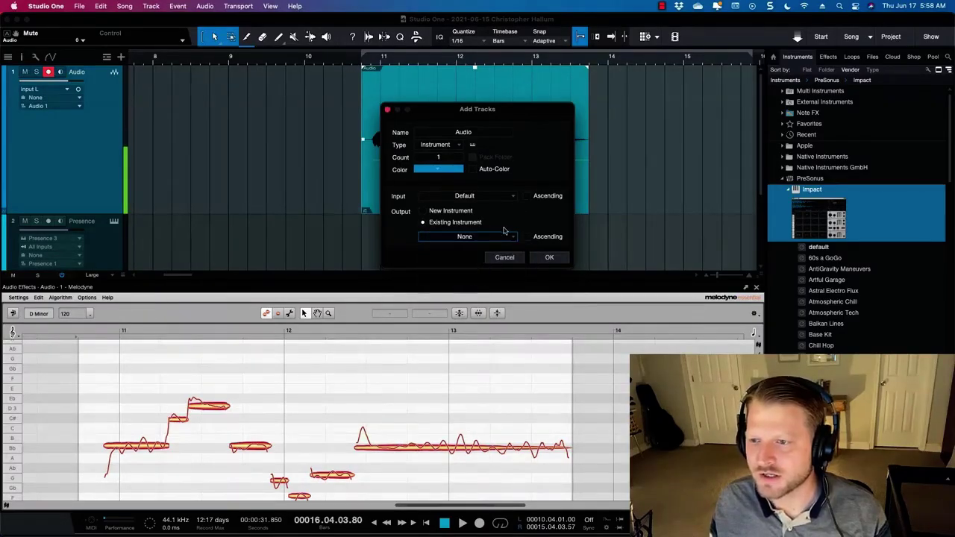
pyautogui.click(549, 257)
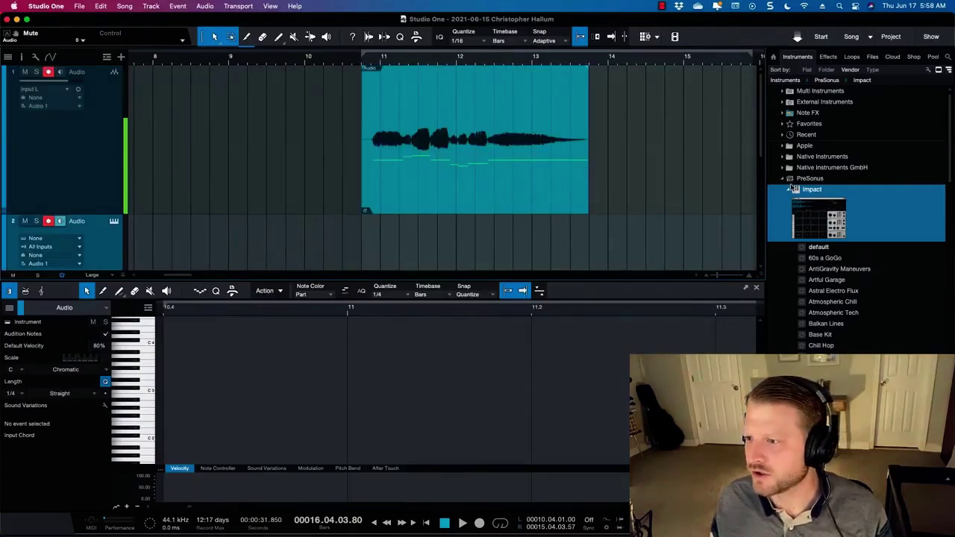
# Put Presence from the PreSonus instruments onto track 2 as Presence 4, closing its window
pyautogui.click(787, 188)
pyautogui.click(787, 189)
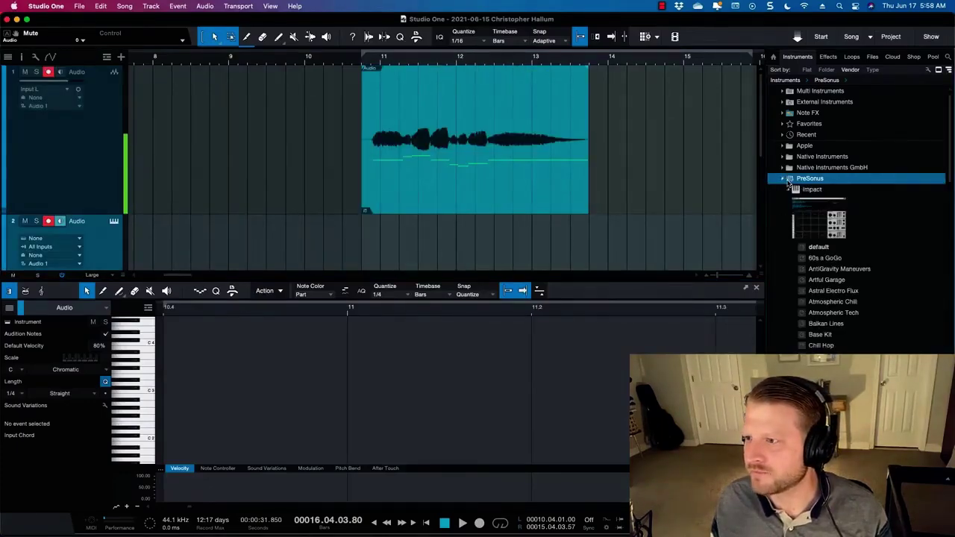
pyautogui.scroll(-5, 863, 288)
pyautogui.scroll(-10, 863, 288)
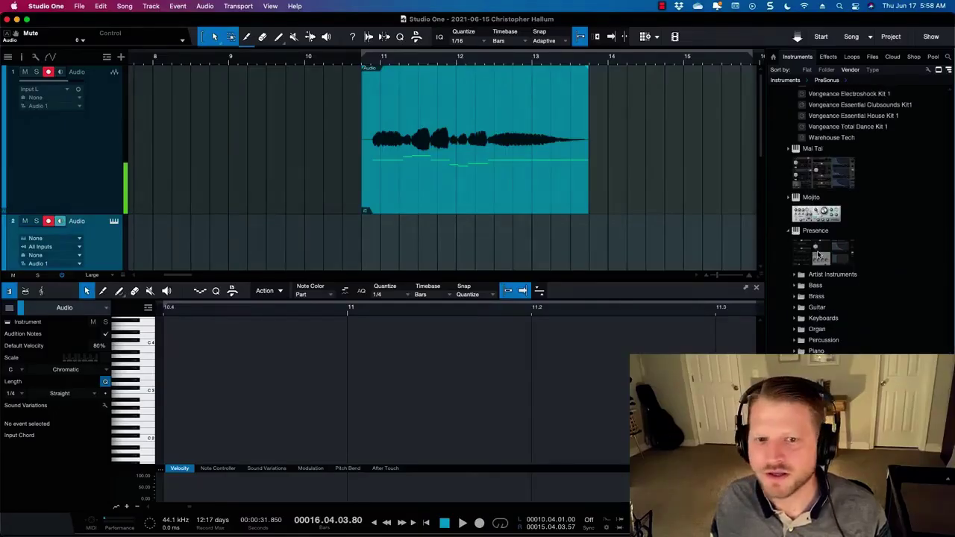
pyautogui.moveTo(818, 255); pyautogui.dragTo(94, 238)
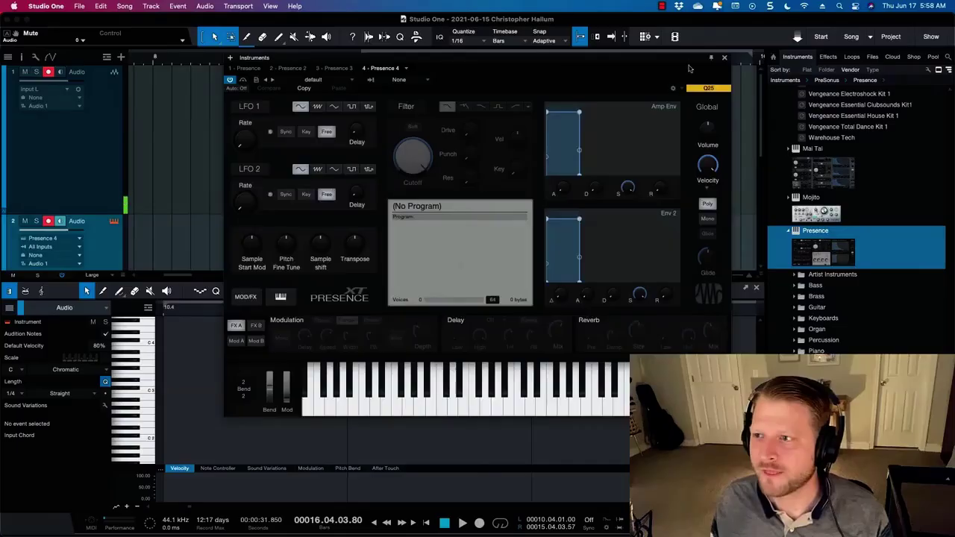
pyautogui.click(724, 57)
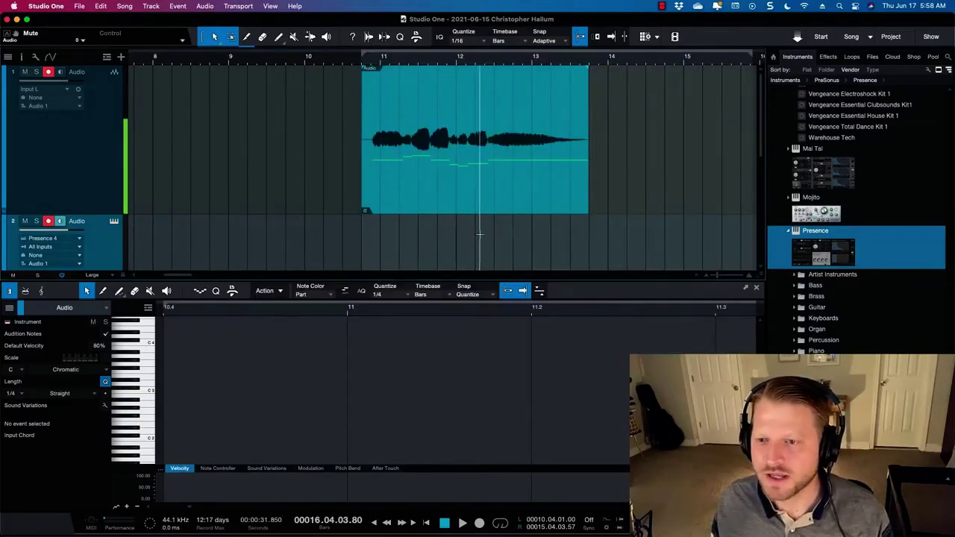
pyautogui.scroll(-3, 485, 229)
pyautogui.scroll(3, 481, 233)
pyautogui.scroll(-3, 485, 229)
pyautogui.scroll(3, 480, 236)
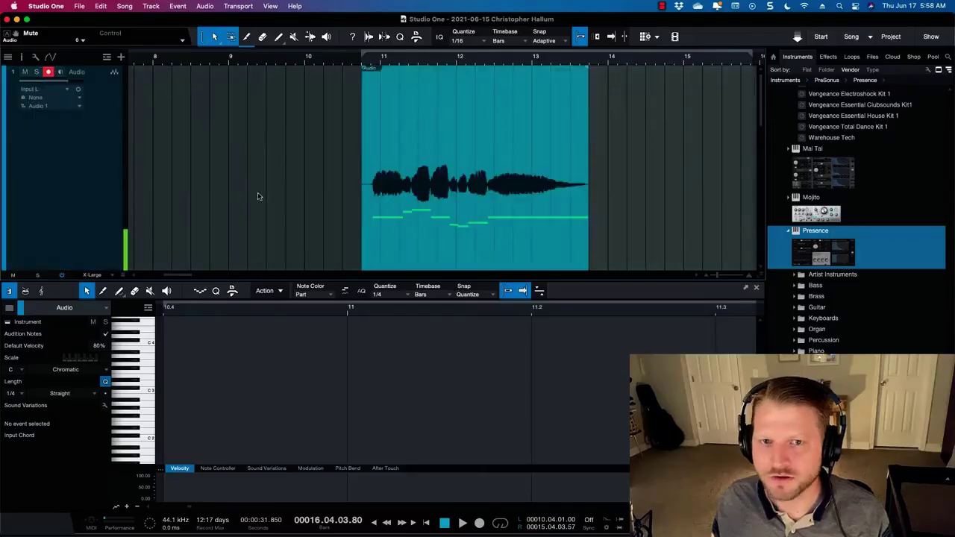
# Convert the sung clip to a MIDI part on the Presence track and select it
pyautogui.scroll(-3, 194, 167)
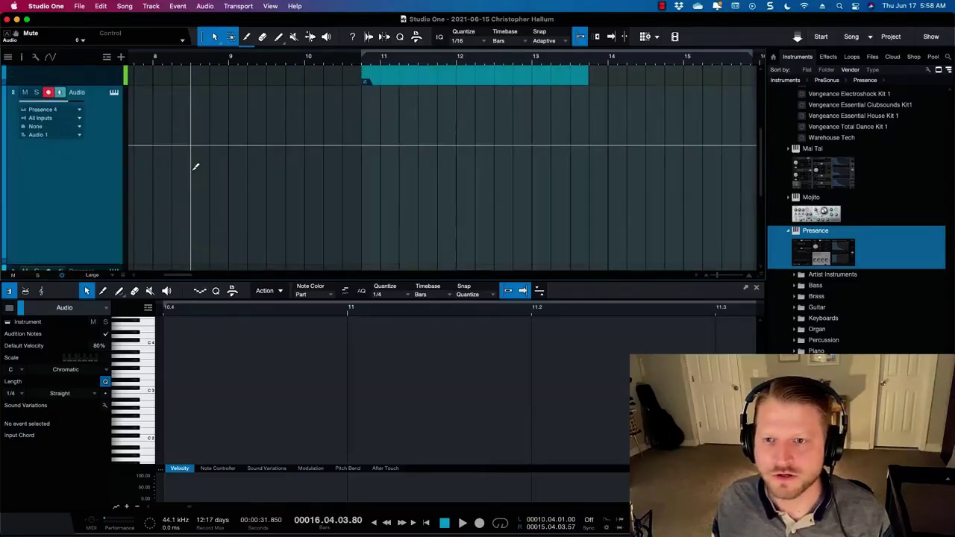
pyautogui.scroll(3, 195, 166)
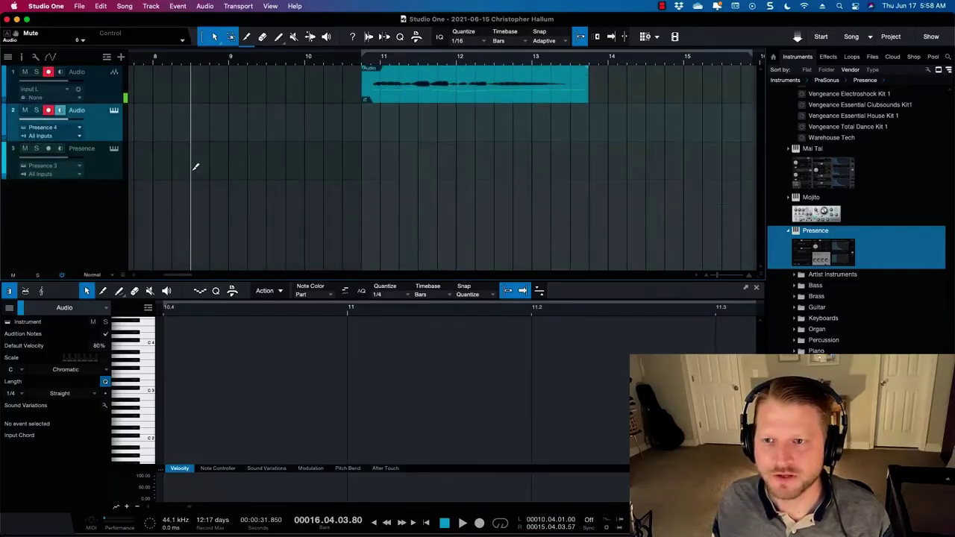
pyautogui.doubleClick(453, 90)
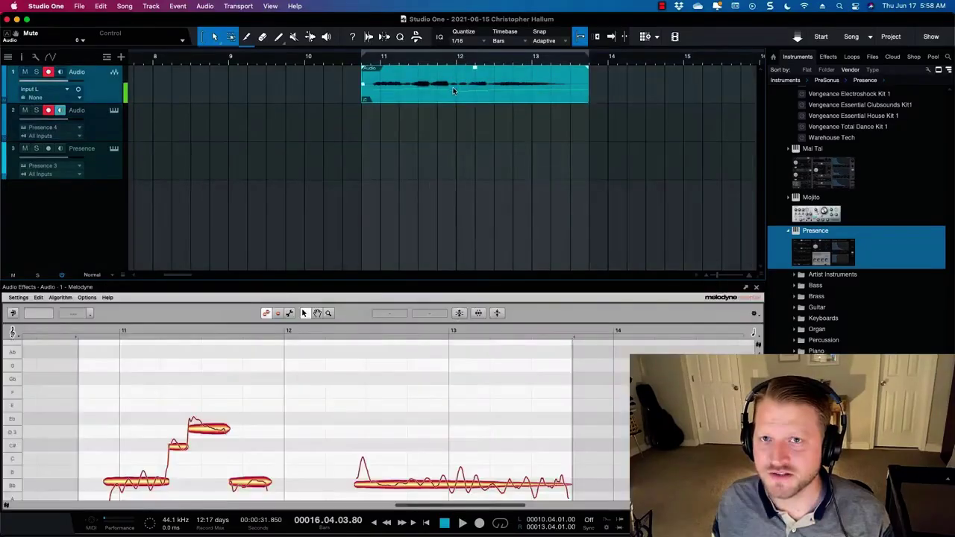
pyautogui.moveTo(453, 90); pyautogui.dragTo(453, 96)
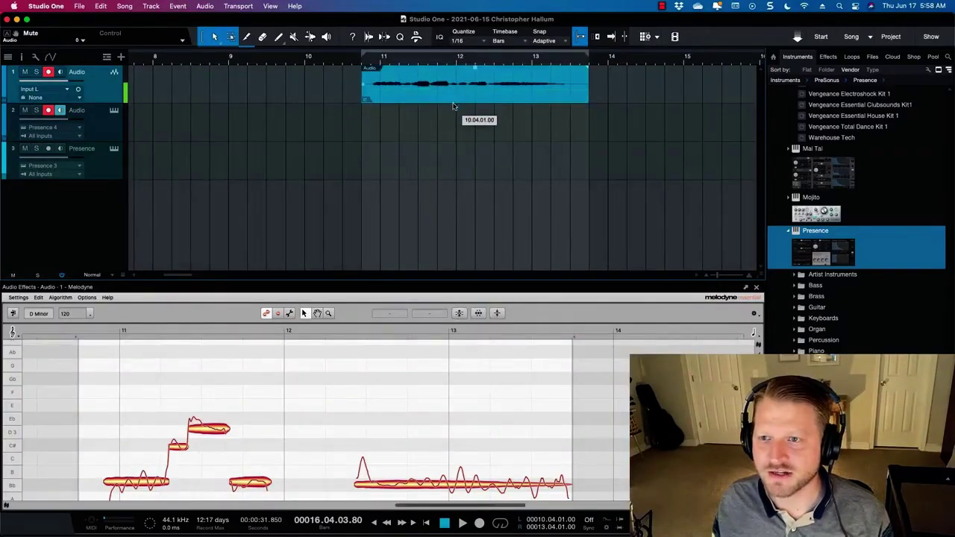
pyautogui.click(452, 112)
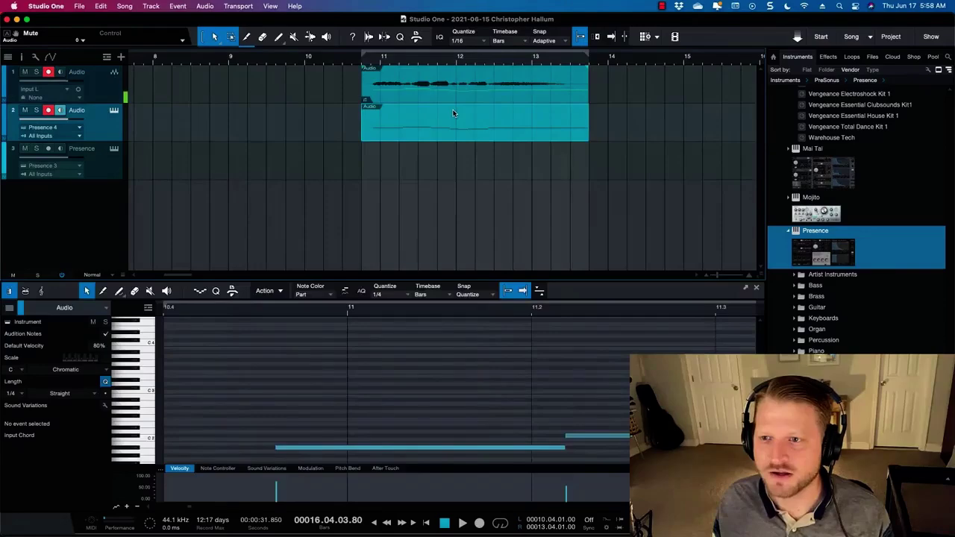
pyautogui.scroll(3, 455, 109)
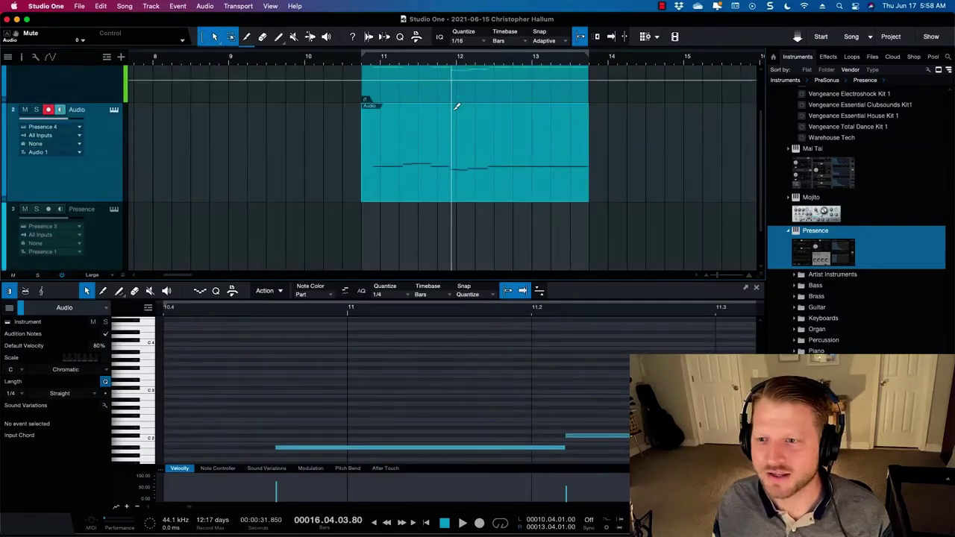
pyautogui.scroll(1, 452, 109)
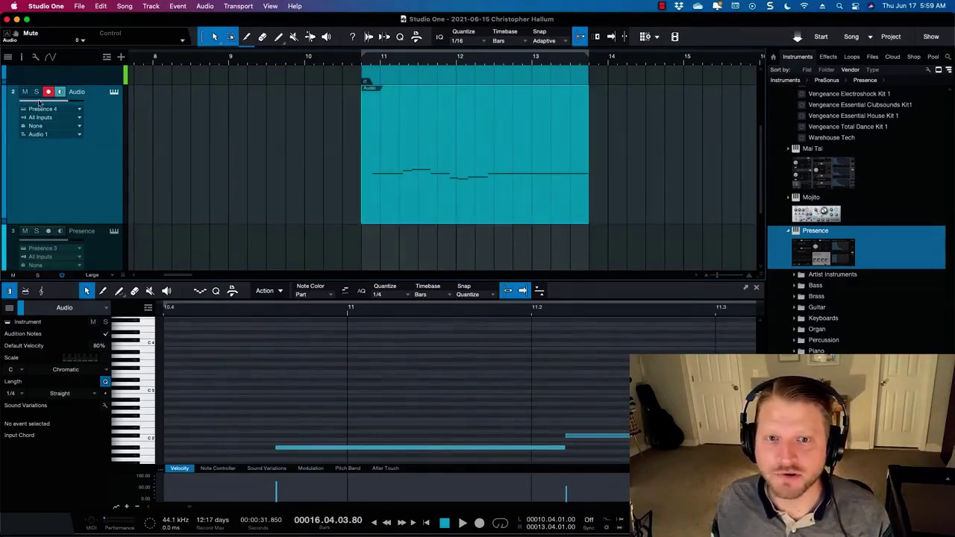
pyautogui.scroll(3, 43, 104)
pyautogui.scroll(-3, 103, 183)
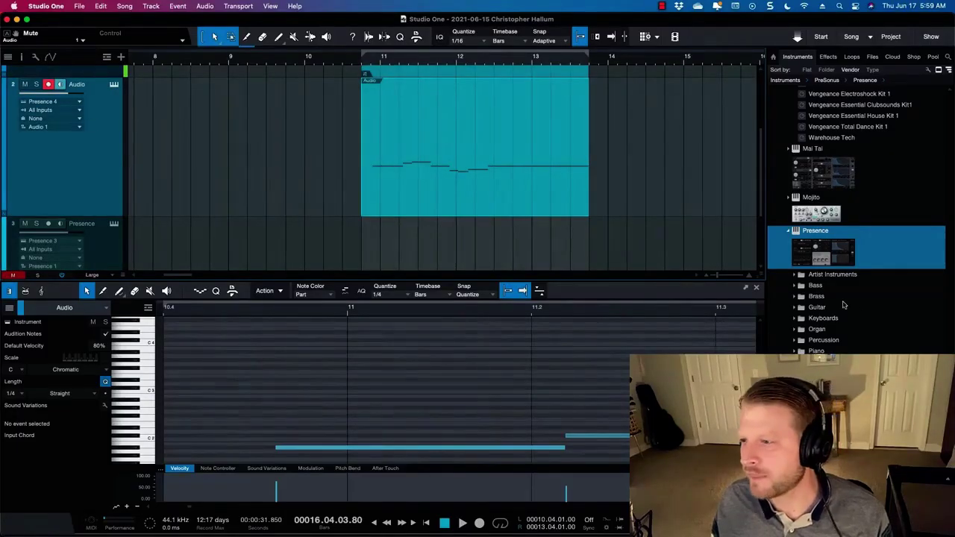
# Load the Acoustic Piano - Atmo preset in Presence and audition the melody from bar 10.4
pyautogui.click(113, 85)
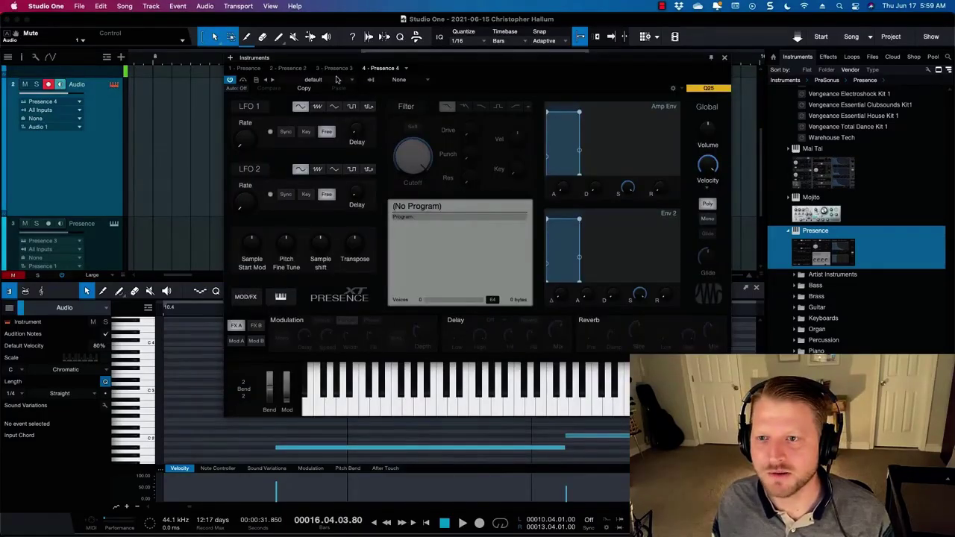
pyautogui.click(339, 80)
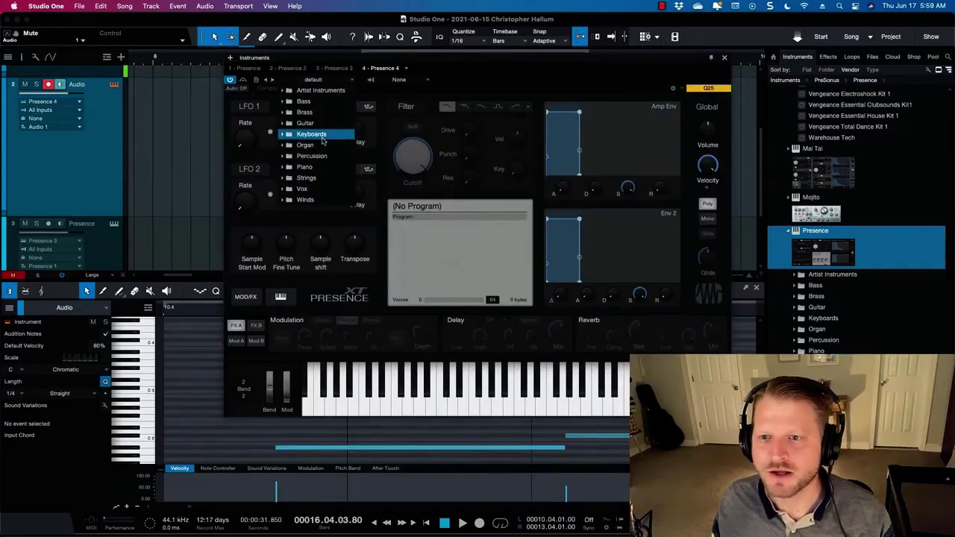
pyautogui.click(314, 166)
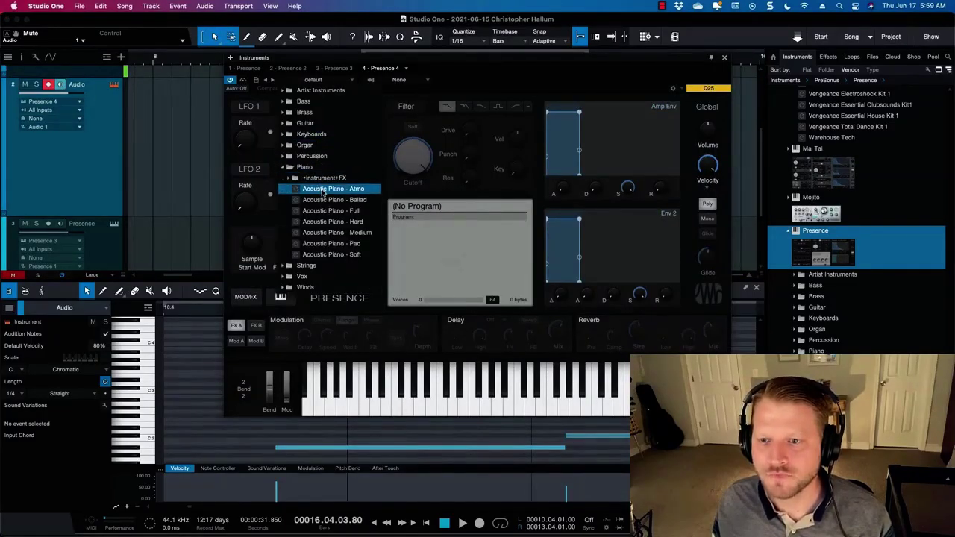
pyautogui.click(322, 193)
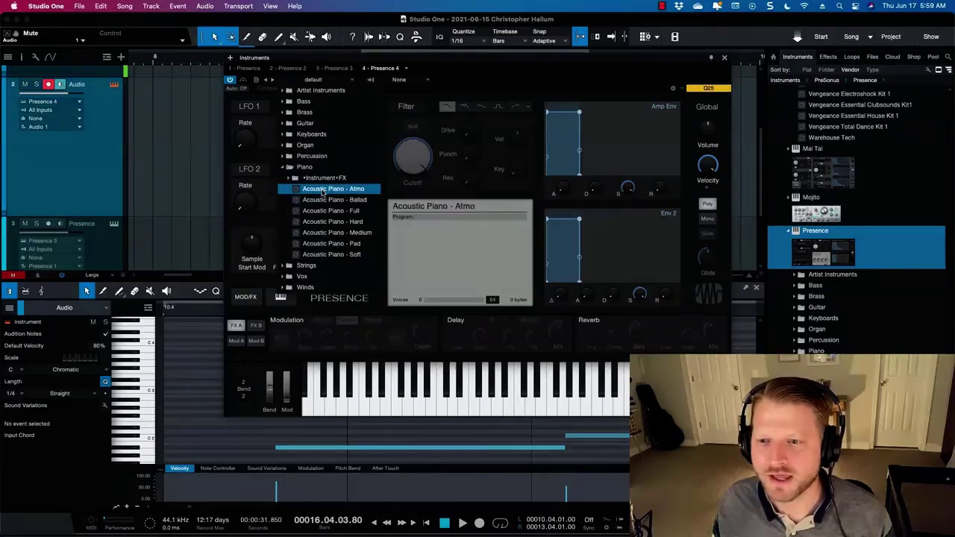
pyautogui.click(722, 64)
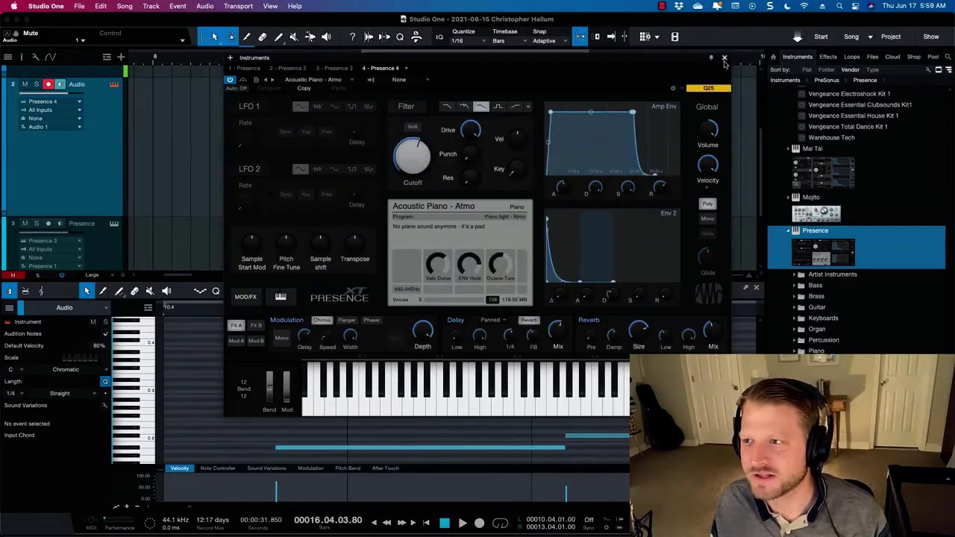
pyautogui.click(723, 61)
pyautogui.click(363, 63)
pyautogui.press('space')
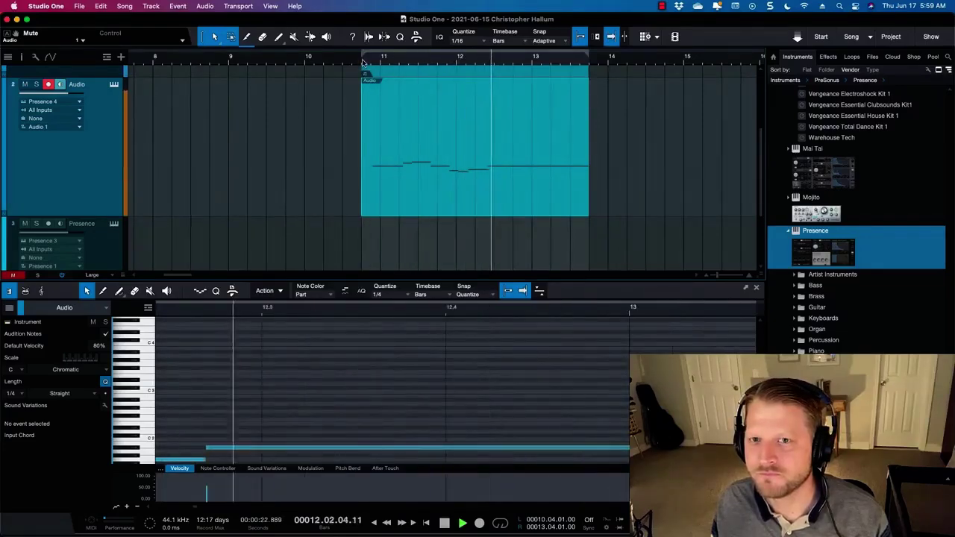
pyautogui.press('space')
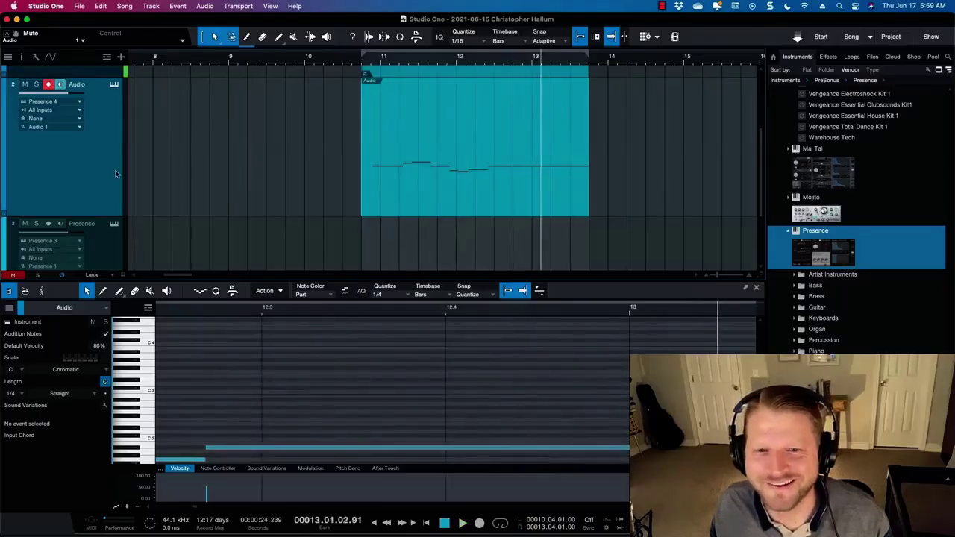
# Switch Presence to the Acoustic Piano - Ballad preset
pyautogui.click(114, 84)
pyautogui.click(353, 81)
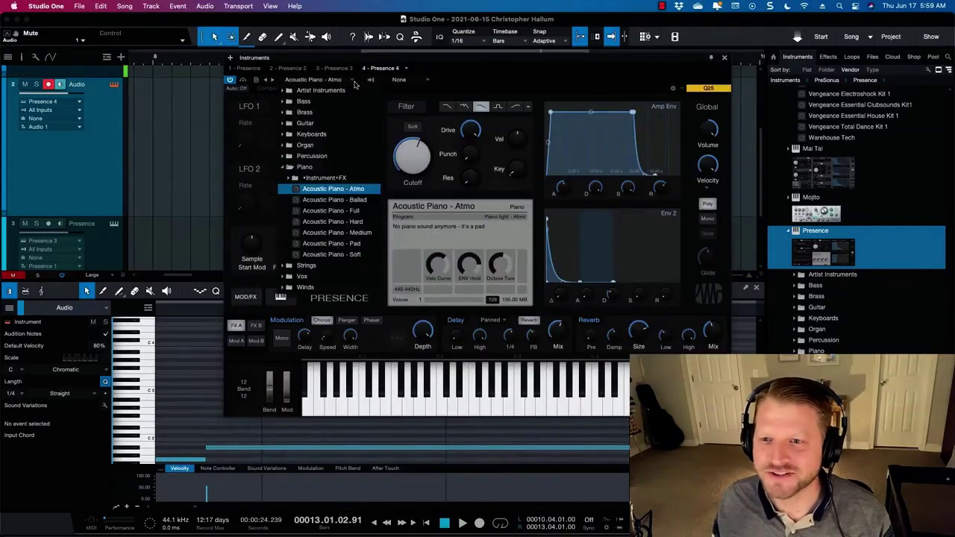
pyautogui.click(355, 202)
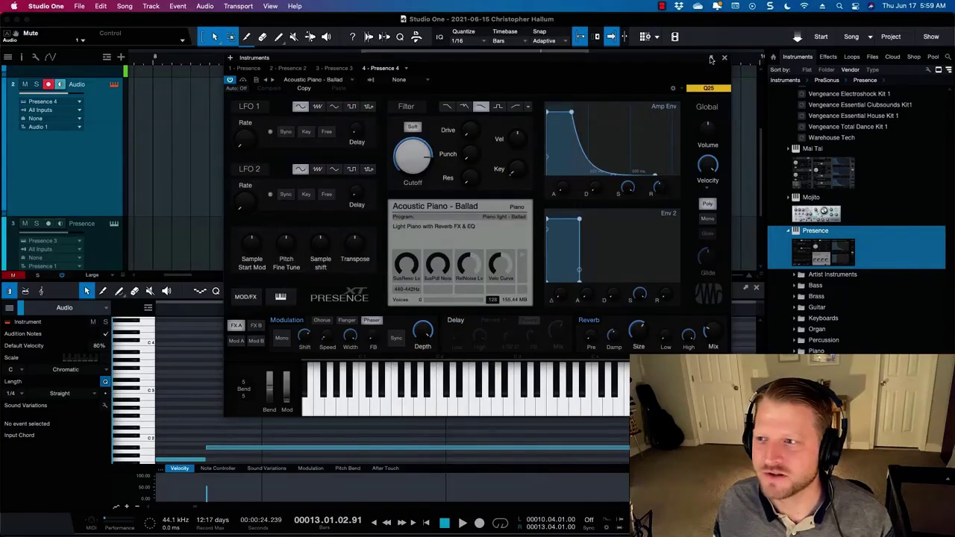
pyautogui.click(725, 58)
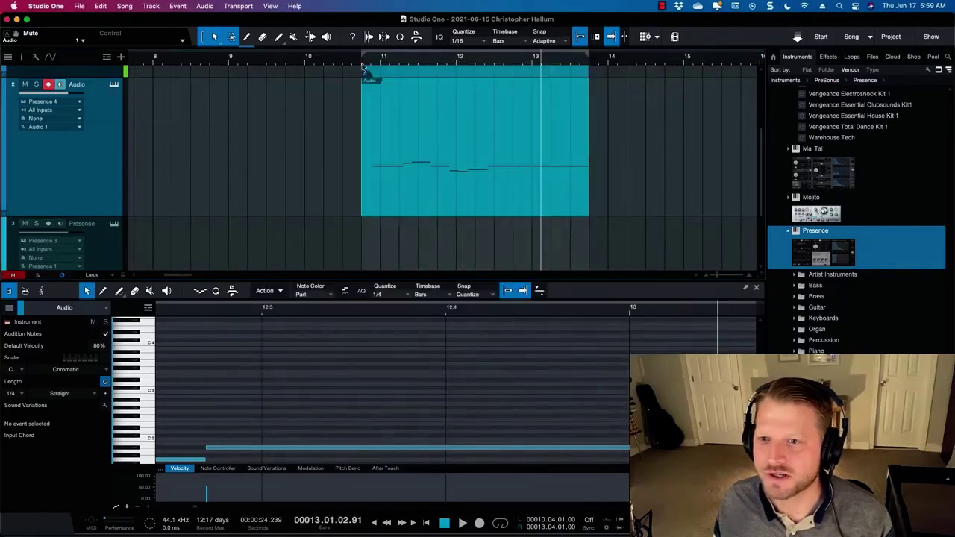
# Play the Ballad piano melody, then show notes A#1, C#2, D2, G1 and F1 in the note editor
pyautogui.press('space')
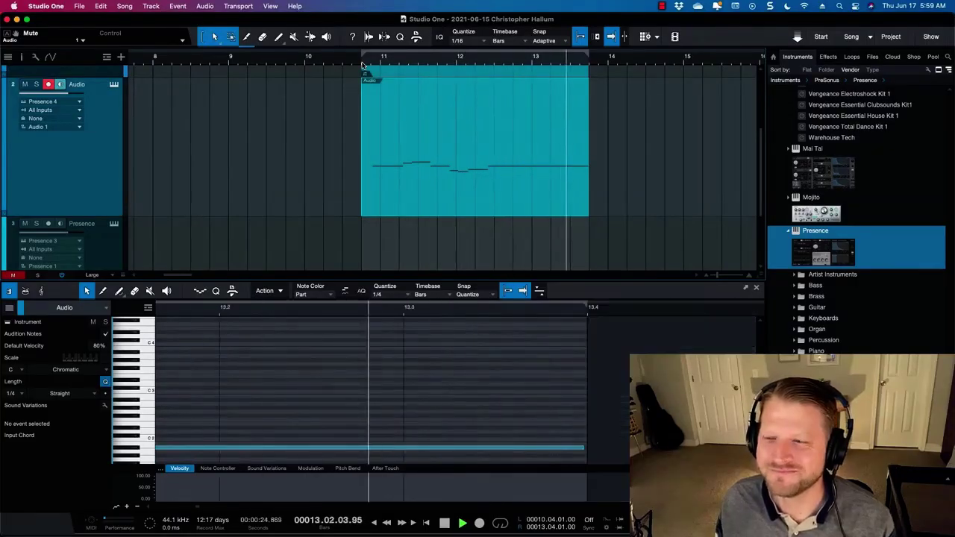
pyautogui.press('space')
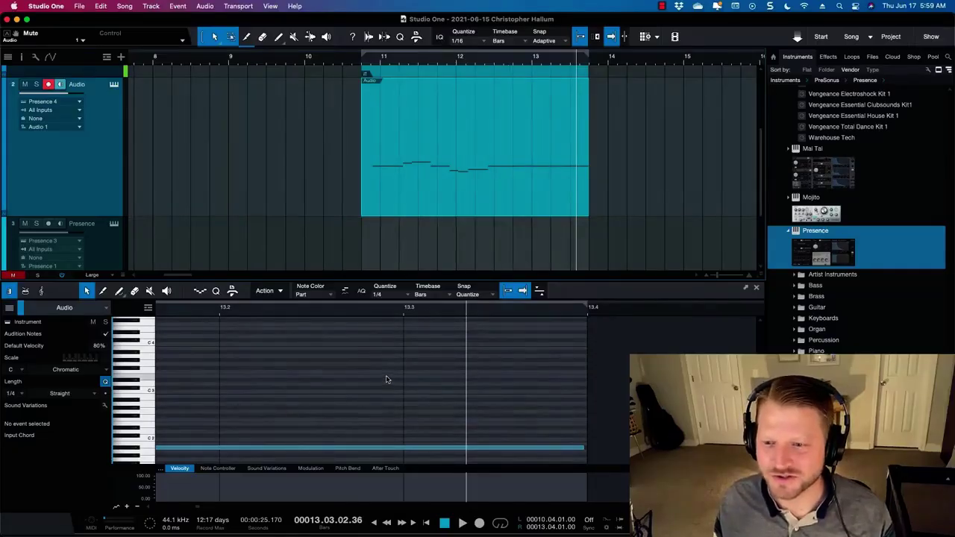
pyautogui.scroll(2, 386, 379)
pyautogui.moveTo(383, 281); pyautogui.dragTo(383, 254)
pyautogui.scroll(-5, 366, 357)
pyautogui.scroll(-2, 366, 356)
pyautogui.scroll(3, 366, 357)
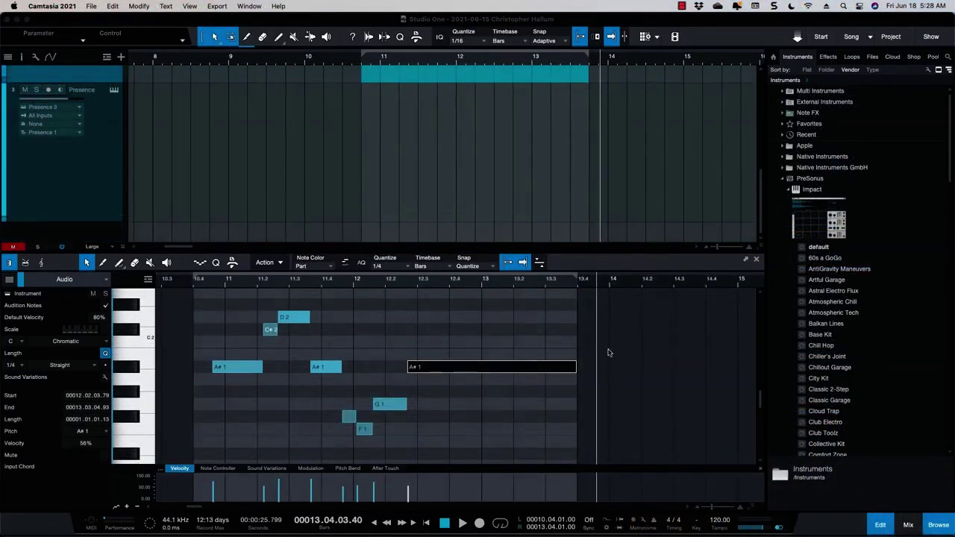
# Play the converted notes from bar 10.4 to about bar 13.3, then stop
pyautogui.scroll(3, 445, 132)
pyautogui.scroll(-3, 442, 175)
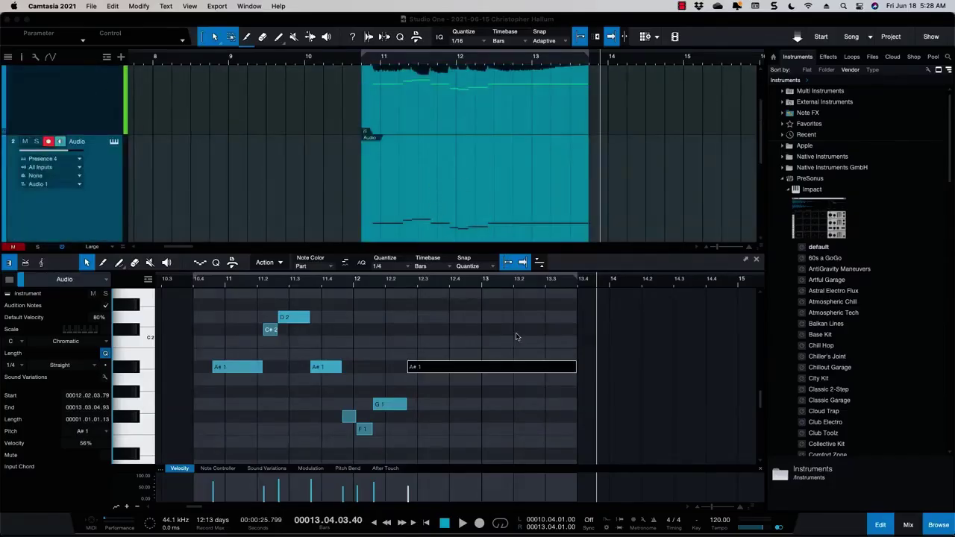
pyautogui.scroll(-1, 516, 334)
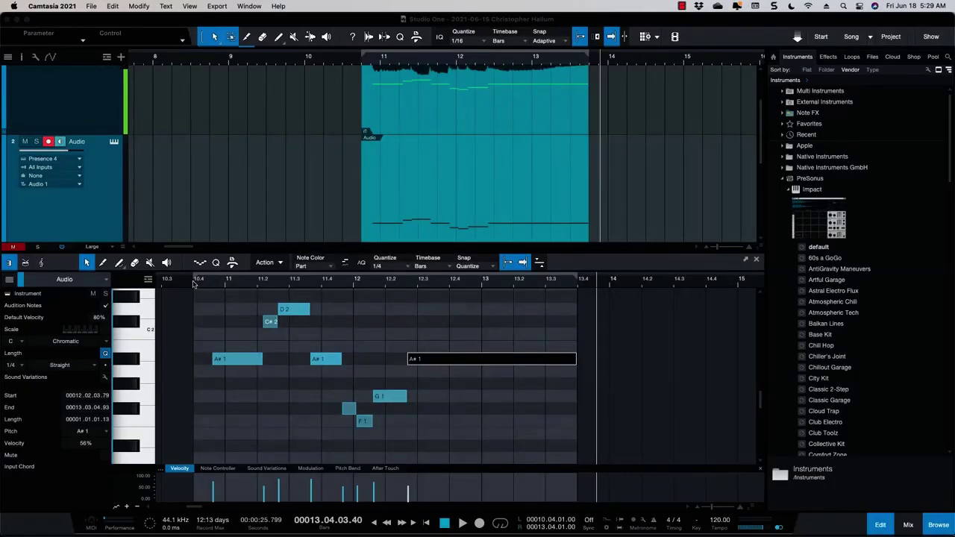
pyautogui.click(193, 284)
pyautogui.press('space')
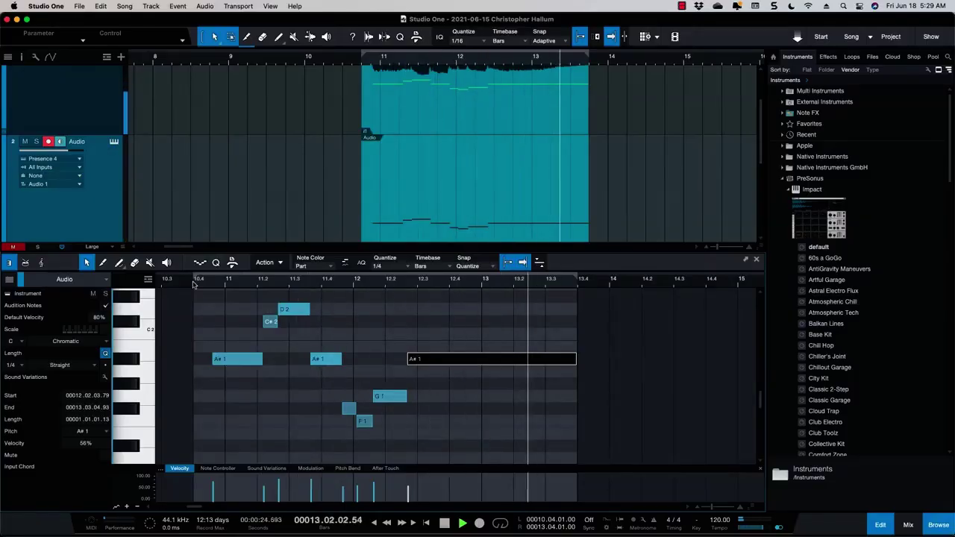
pyautogui.press('space')
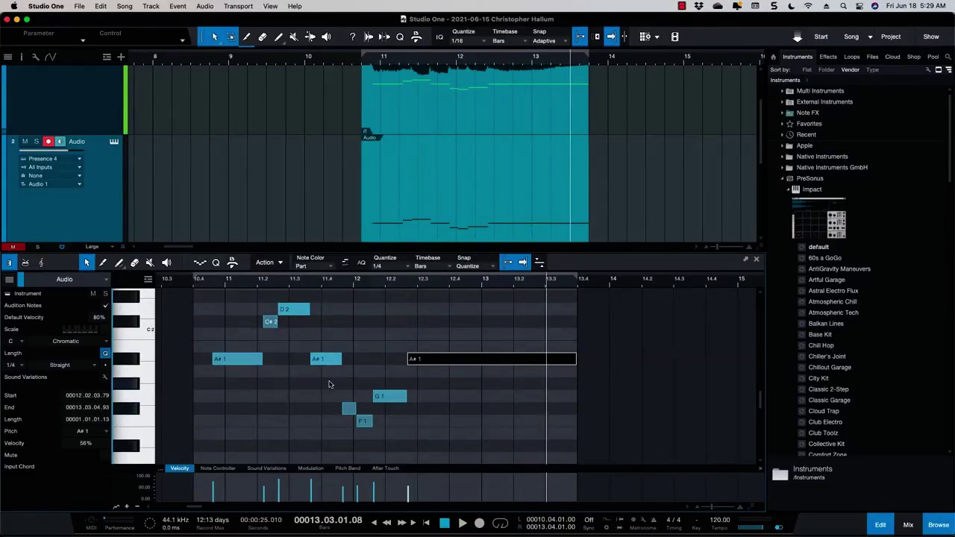
pyautogui.scroll(5, 328, 382)
# Solo the original vocal Audio track and listen to the sung phrase from bar 10.4
pyautogui.scroll(2, 581, 209)
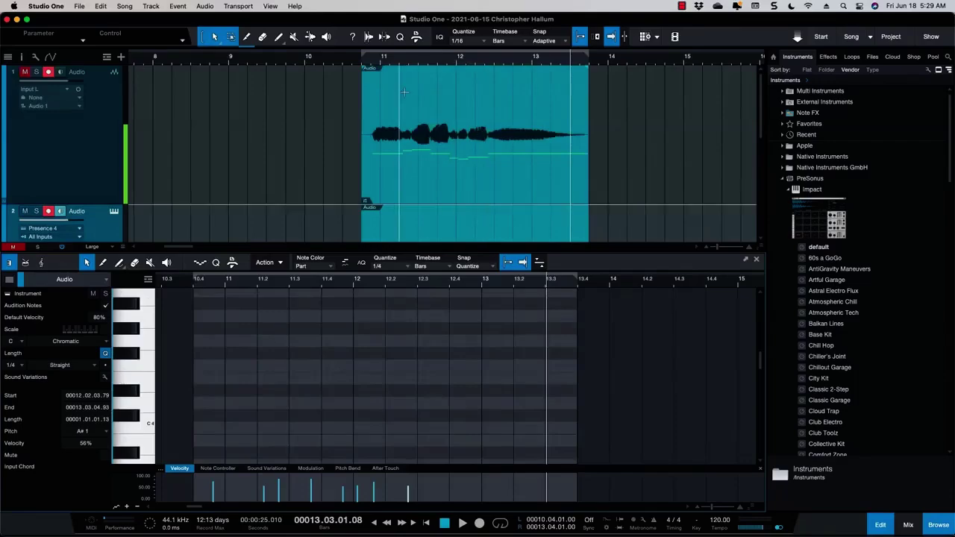
pyautogui.click(365, 61)
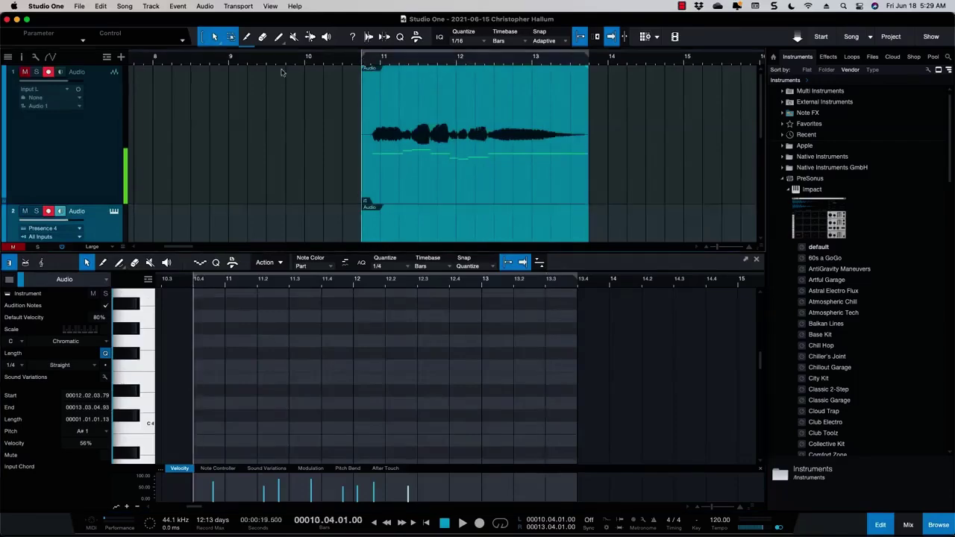
pyautogui.click(36, 72)
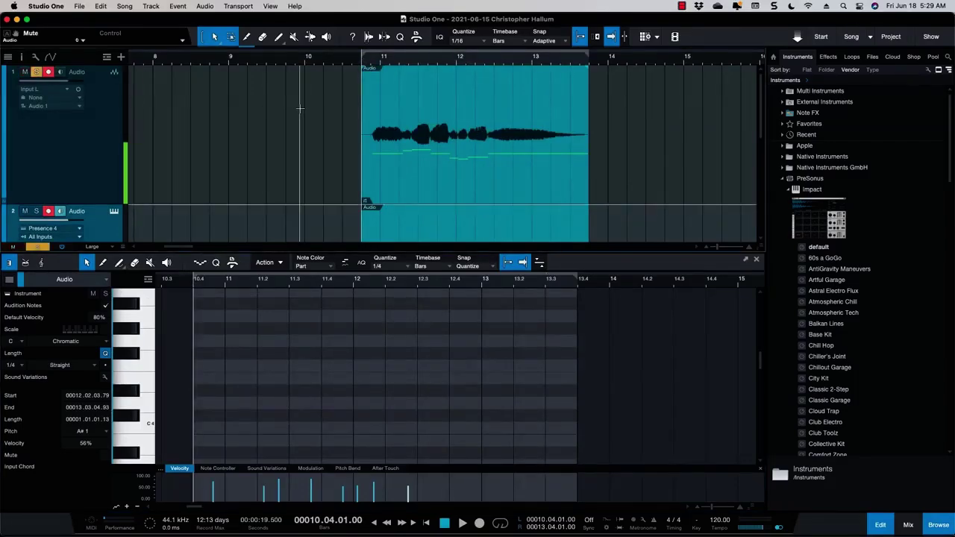
pyautogui.press('space')
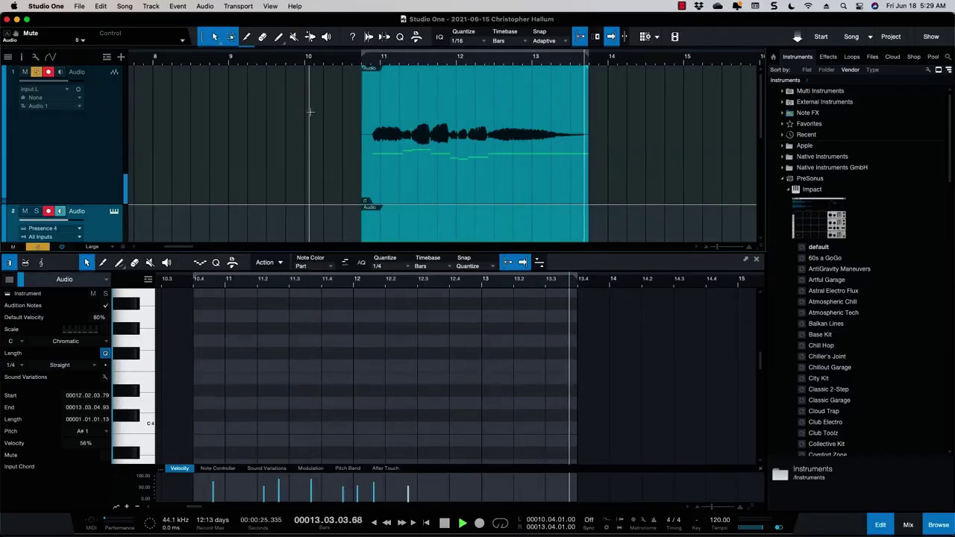
pyautogui.press('space')
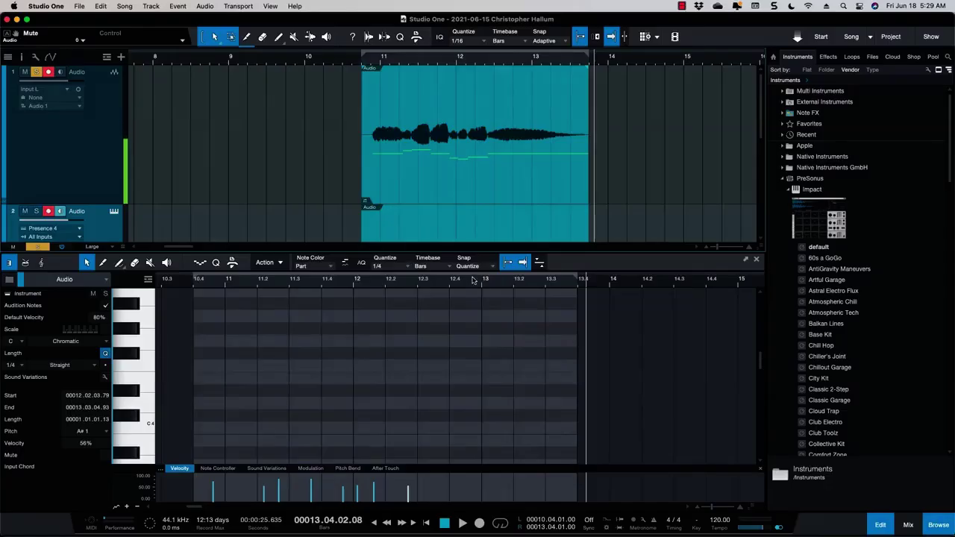
pyautogui.scroll(-3, 458, 224)
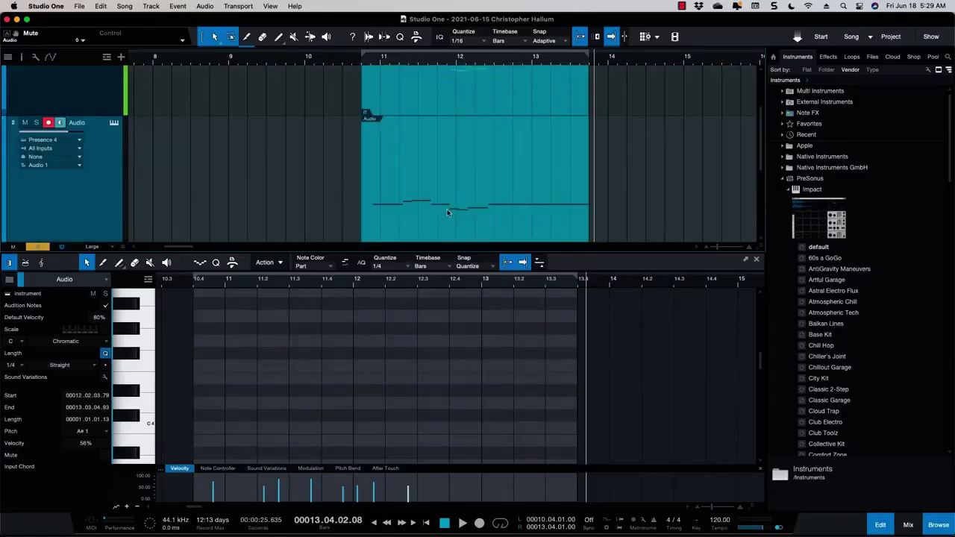
# Undo the accidental split of the first A#1 note and select that note
pyautogui.scroll(-2, 448, 216)
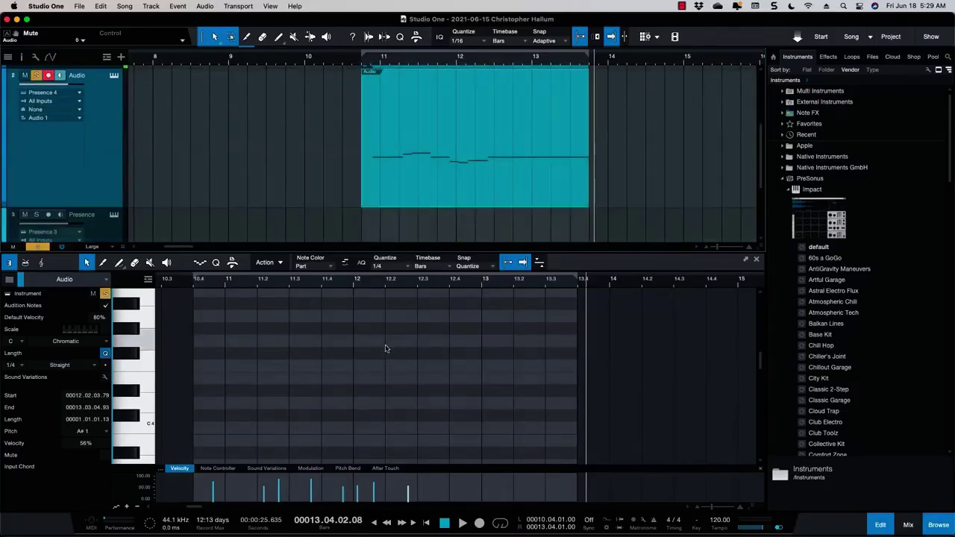
pyautogui.scroll(-8, 341, 336)
pyautogui.scroll(-2, 340, 336)
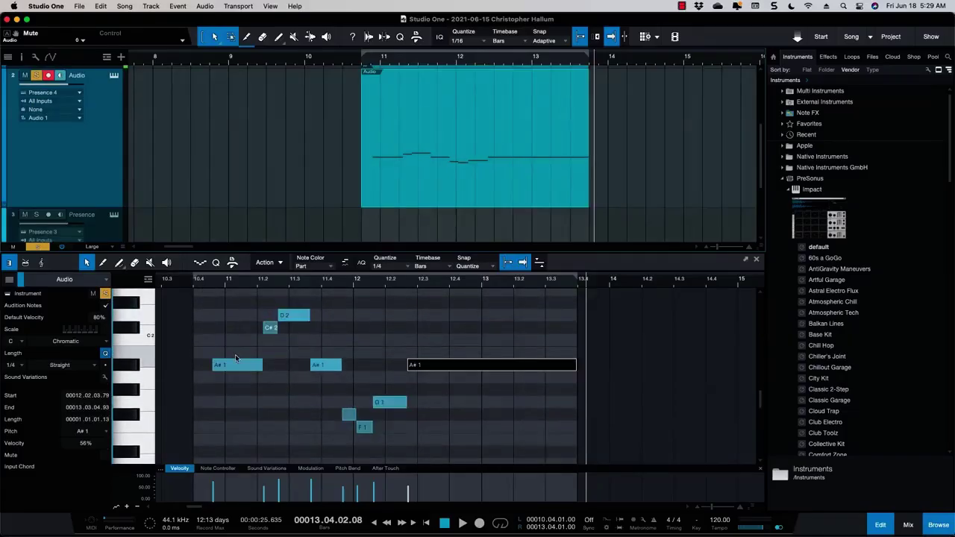
pyautogui.click(243, 365)
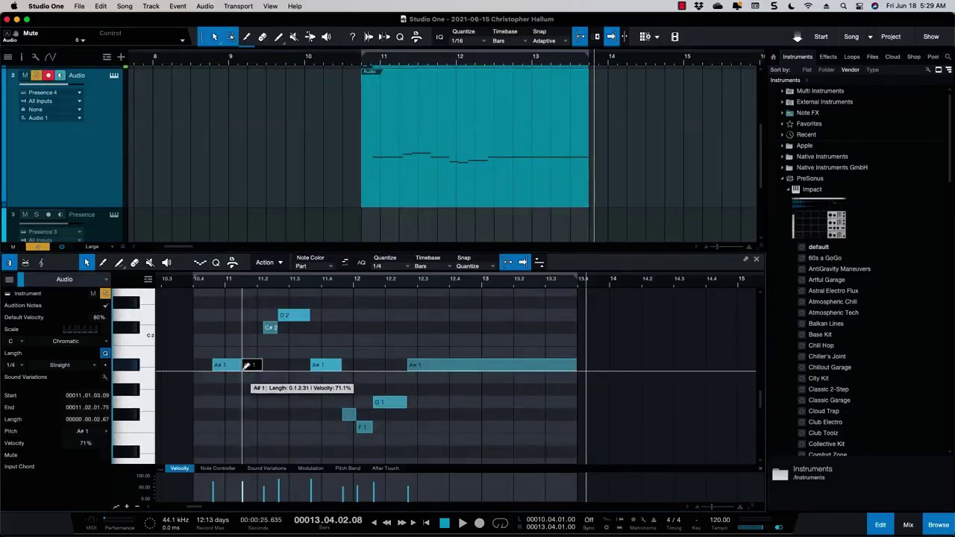
pyautogui.press('super+z')
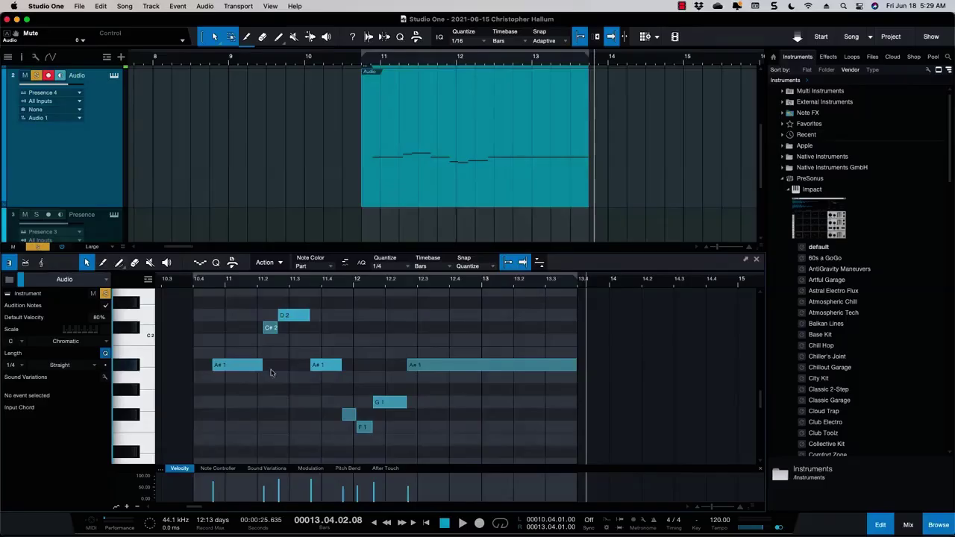
pyautogui.click(236, 365)
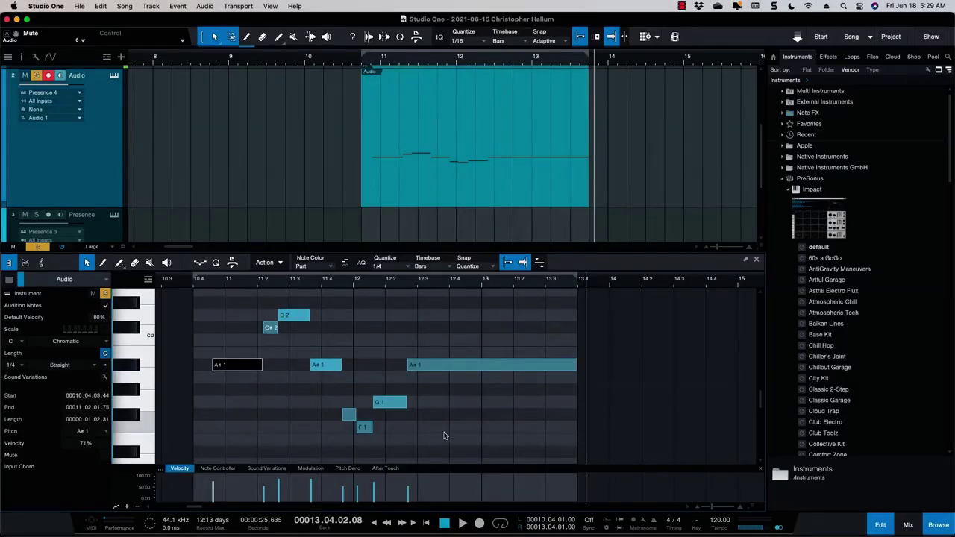
# Lower the mis-detected C#2 note a semitone to C2
pyautogui.press('Right')
pyautogui.press('Right')
pyautogui.press('Right')
pyautogui.press('Right')
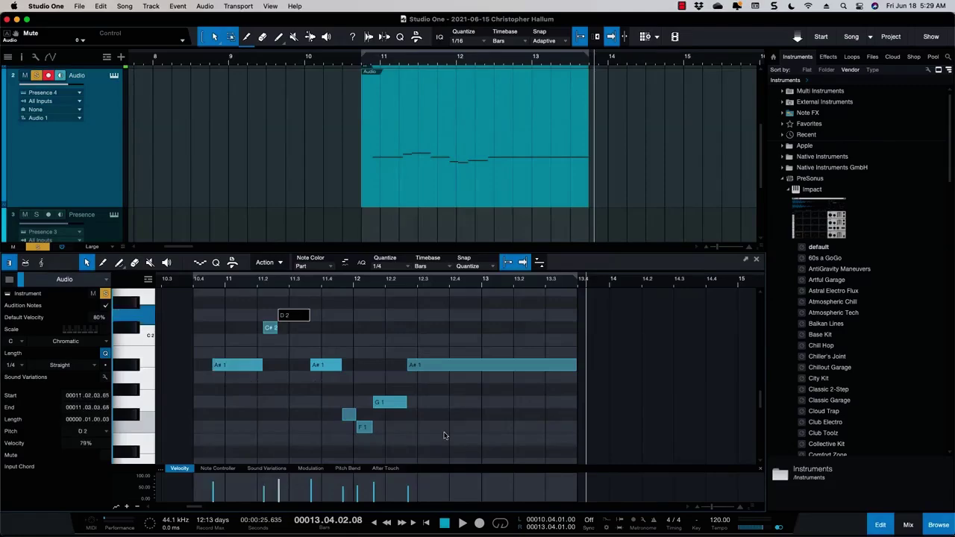
pyautogui.press('Right')
pyautogui.press('Right')
pyautogui.press('Right')
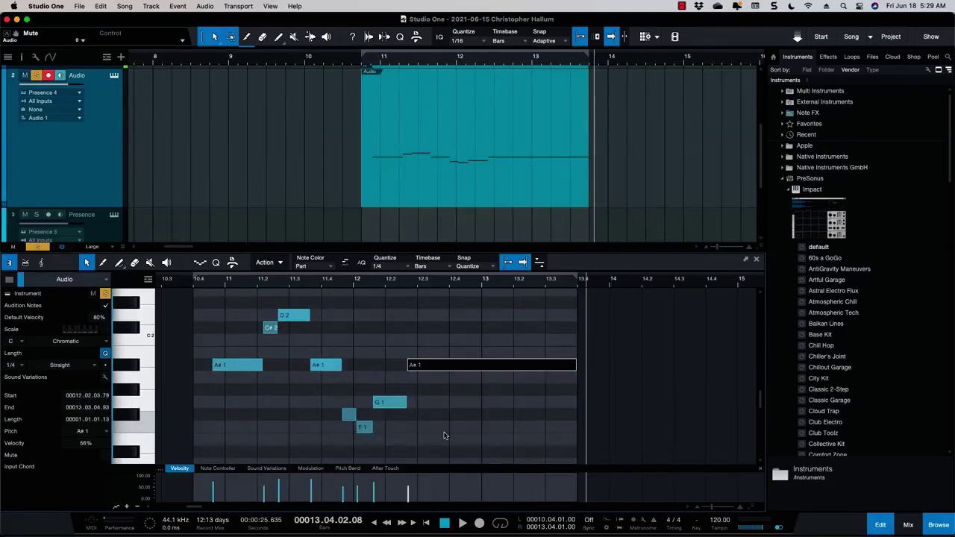
pyautogui.press('Left')
pyautogui.press('Left')
pyautogui.press('Left')
pyautogui.press('Left')
pyautogui.press('Left')
pyautogui.press('Left')
pyautogui.press('Left')
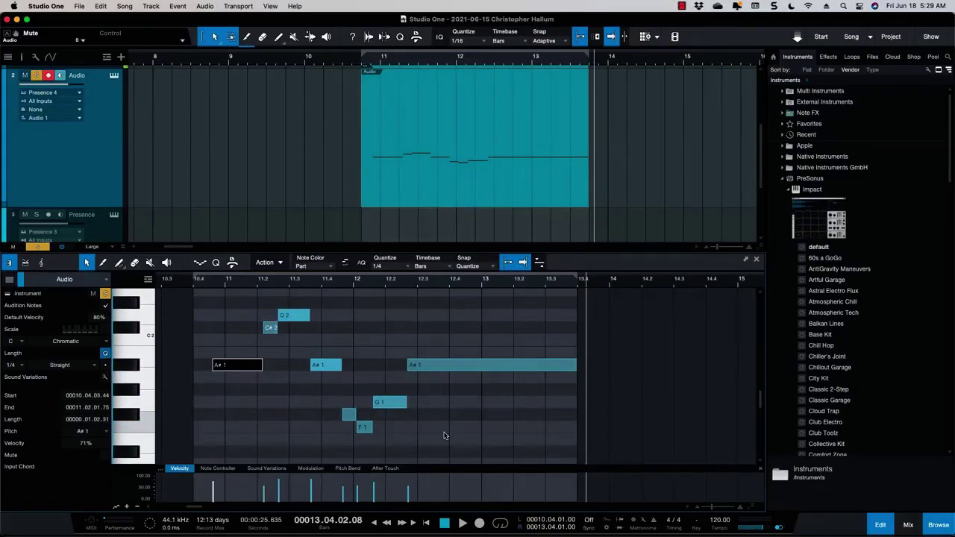
pyautogui.press('Right')
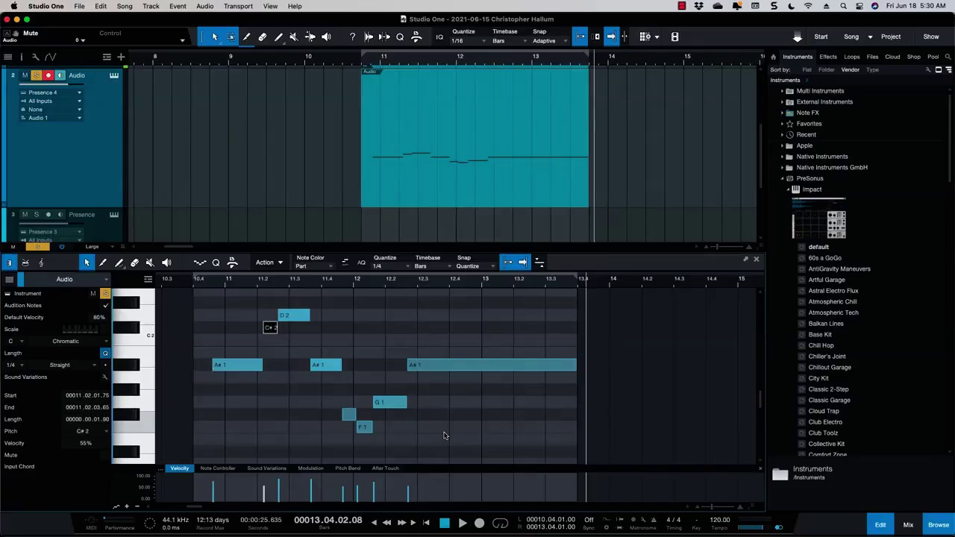
pyautogui.press('Down')
# Raise the short F#1 note after the A#1 at bar 11.4 a semitone to G1
pyautogui.press('Left')
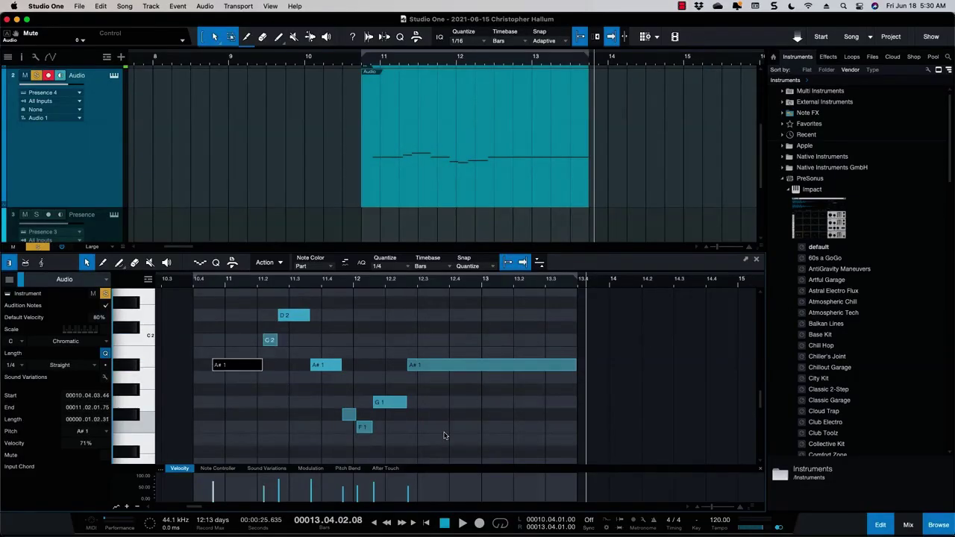
pyautogui.press('Right')
pyautogui.press('Right')
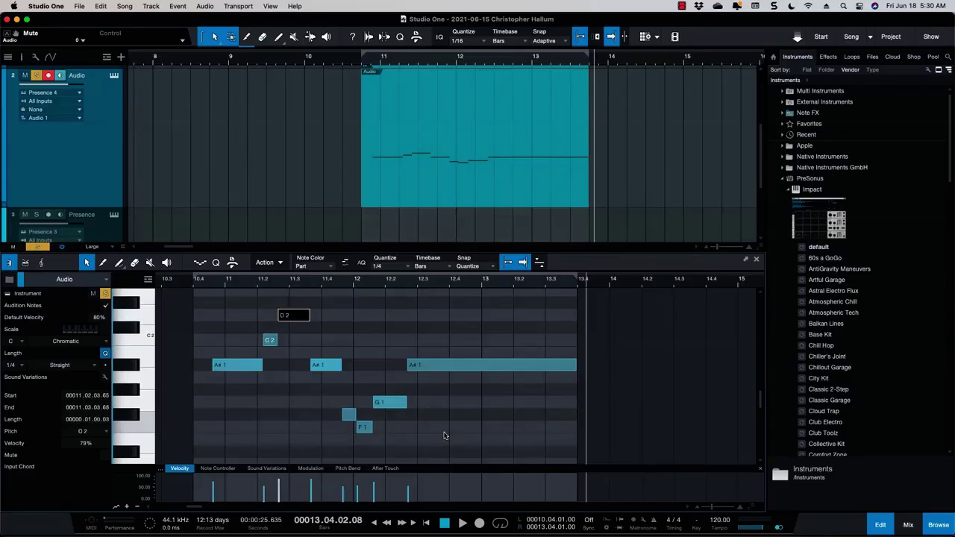
pyautogui.press('Right')
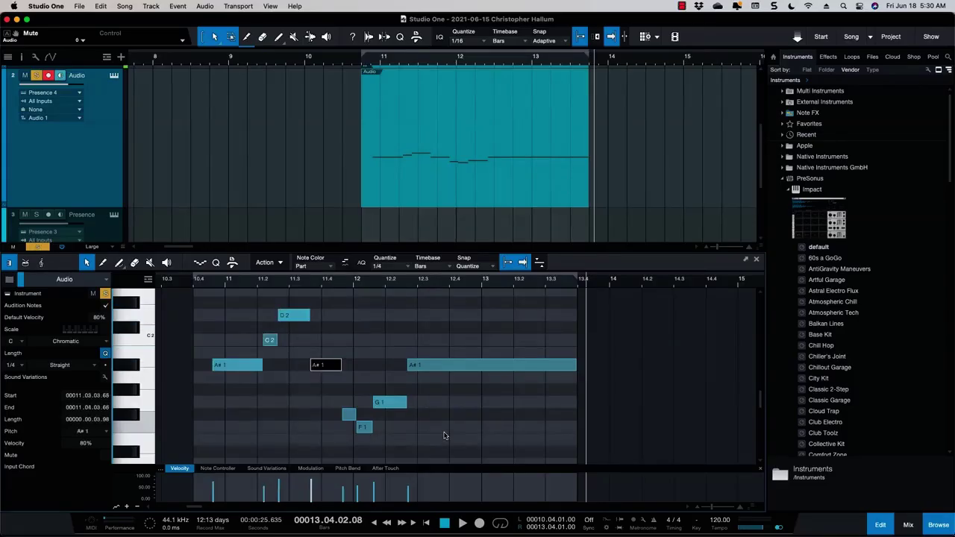
pyautogui.press('Right')
pyautogui.press('Right')
pyautogui.press('Left')
pyautogui.press('Left')
pyautogui.press('Right')
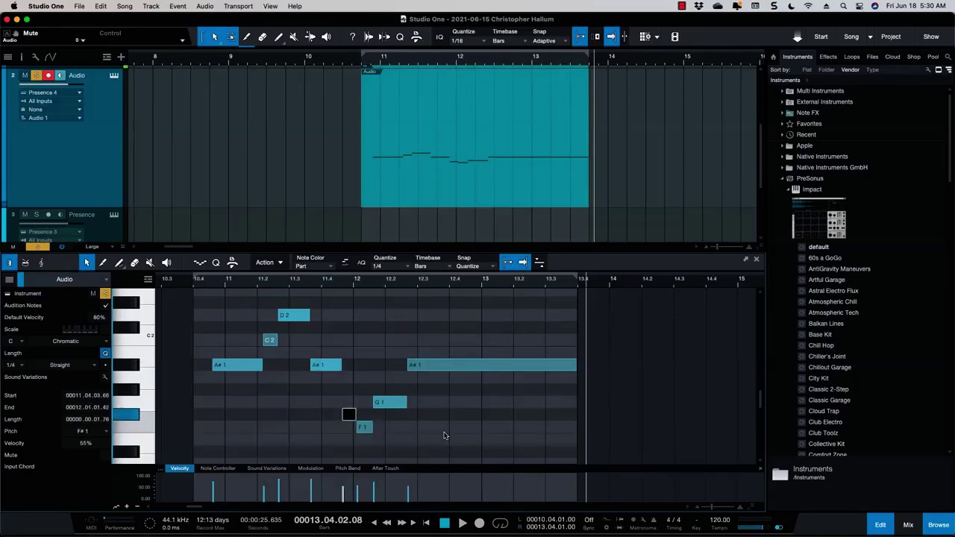
pyautogui.press('Left')
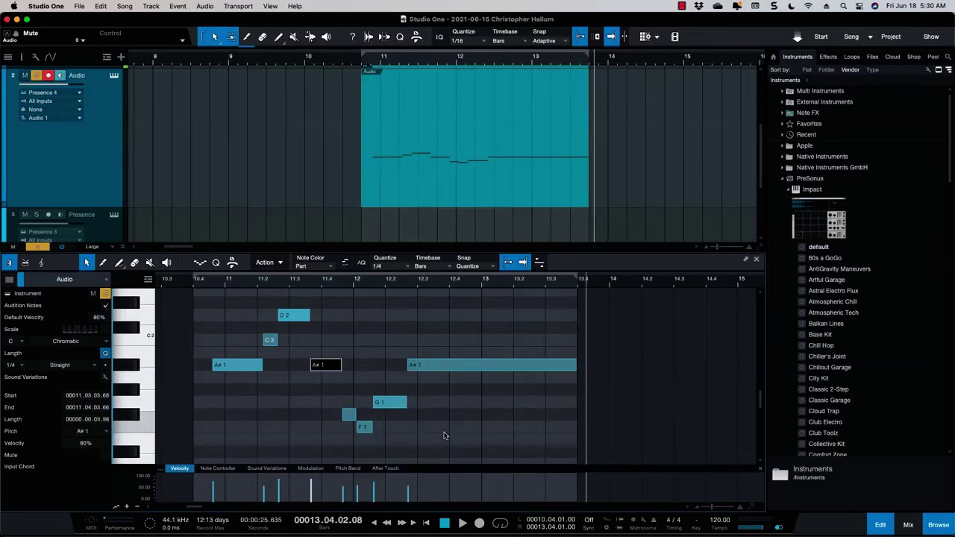
pyautogui.press('Right')
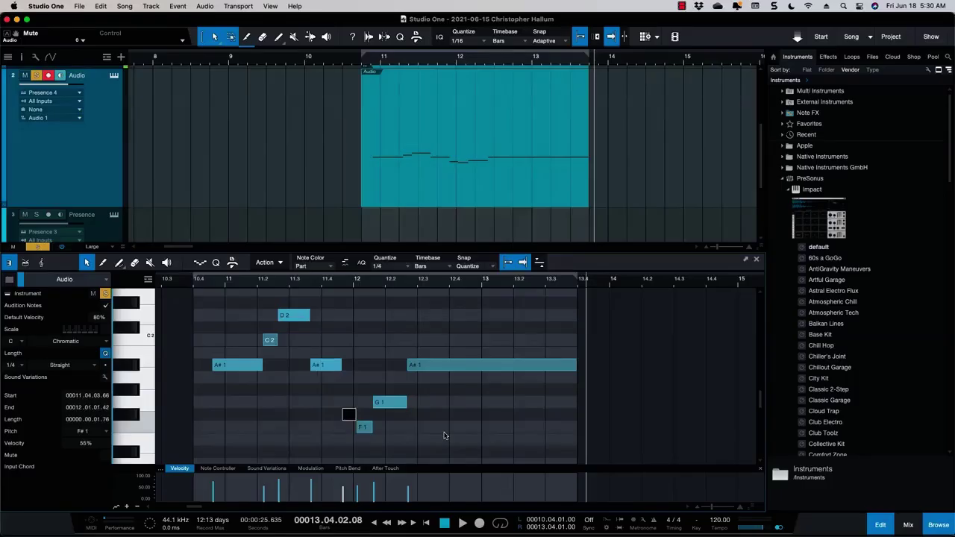
pyautogui.press('Up')
pyautogui.press('Left')
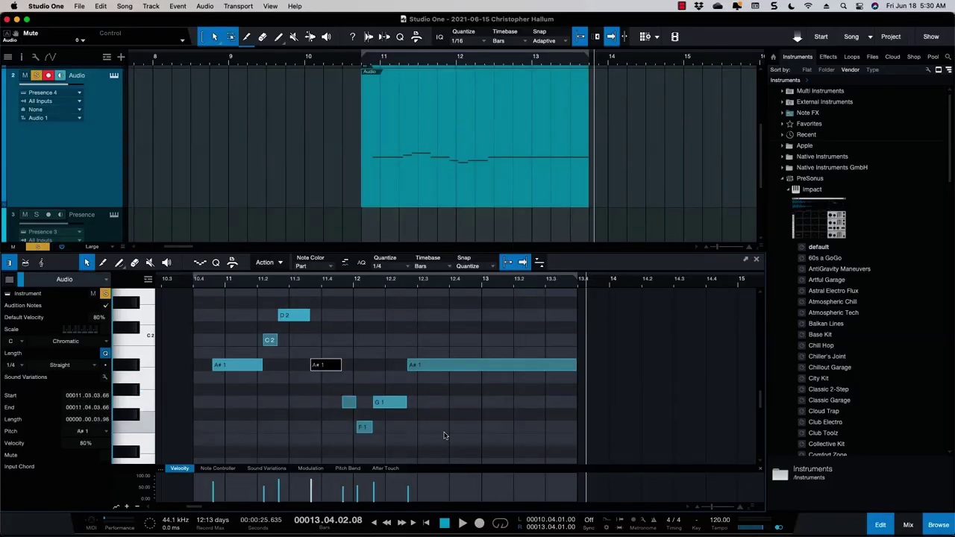
pyautogui.press('Right')
pyautogui.press('Right')
pyautogui.press('Right')
pyautogui.press('Right')
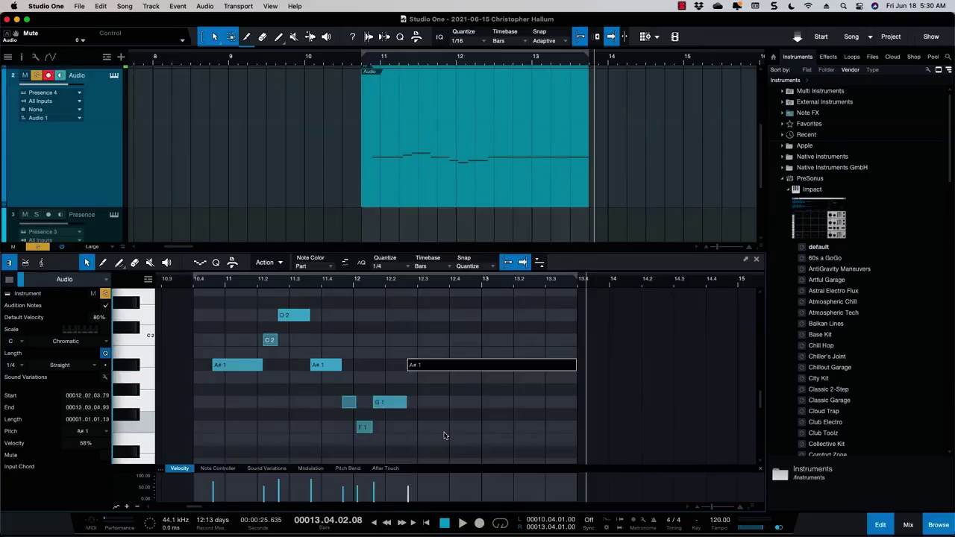
# Play the corrected melody from bar 10.4: A#1, C2, D2, A#1, two G1s, F1, A#1
pyautogui.click(194, 283)
pyautogui.press('space')
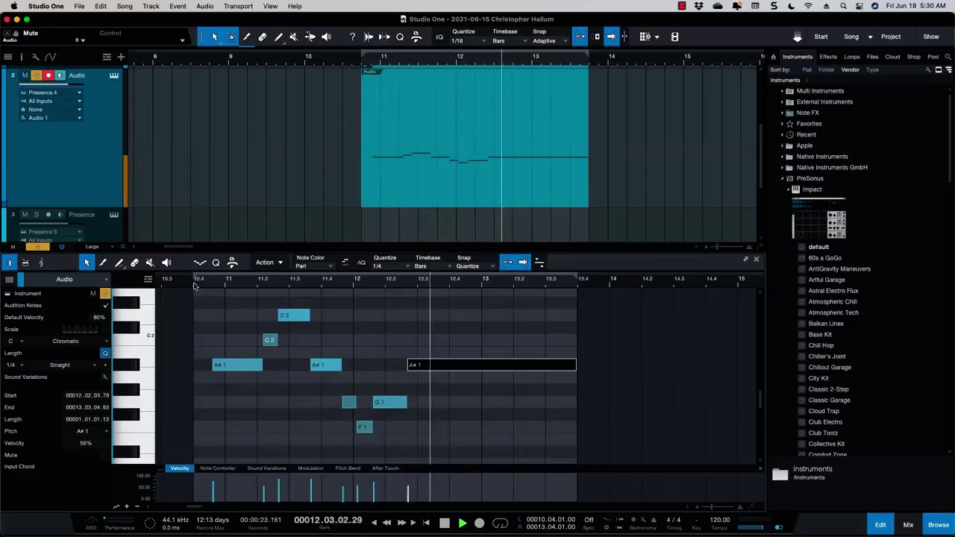
pyautogui.press('space')
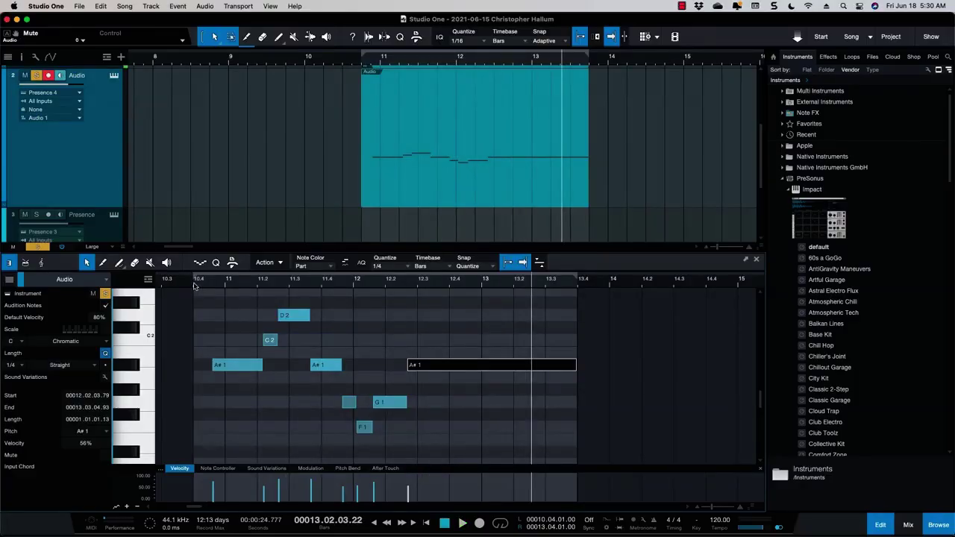